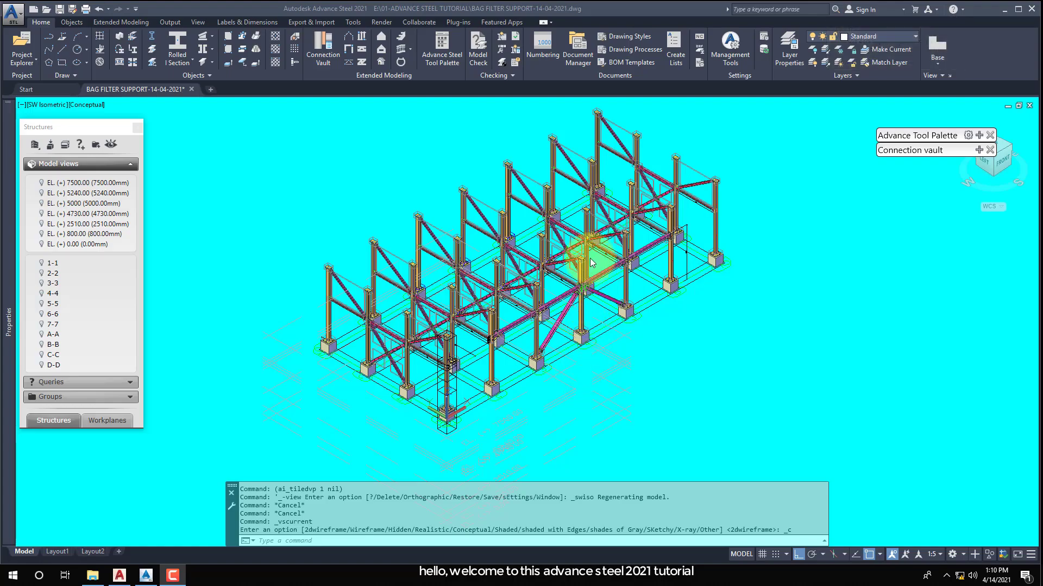
Pan and zoom around the bag filter support model to inspect its columns and lower bracing
scroll(466, 198, up, 3)
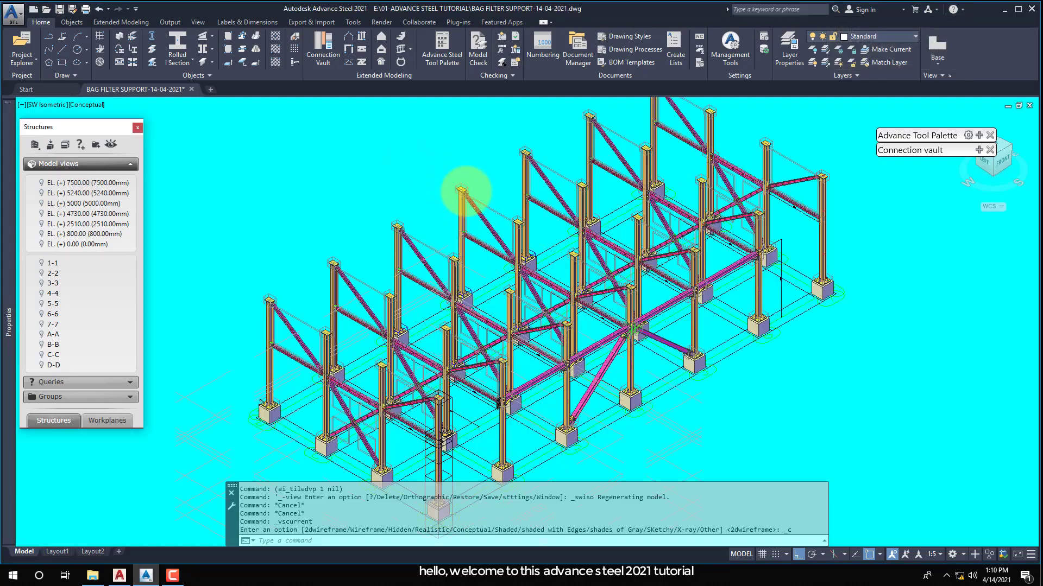
middle_drag(596, 304, 540, 301)
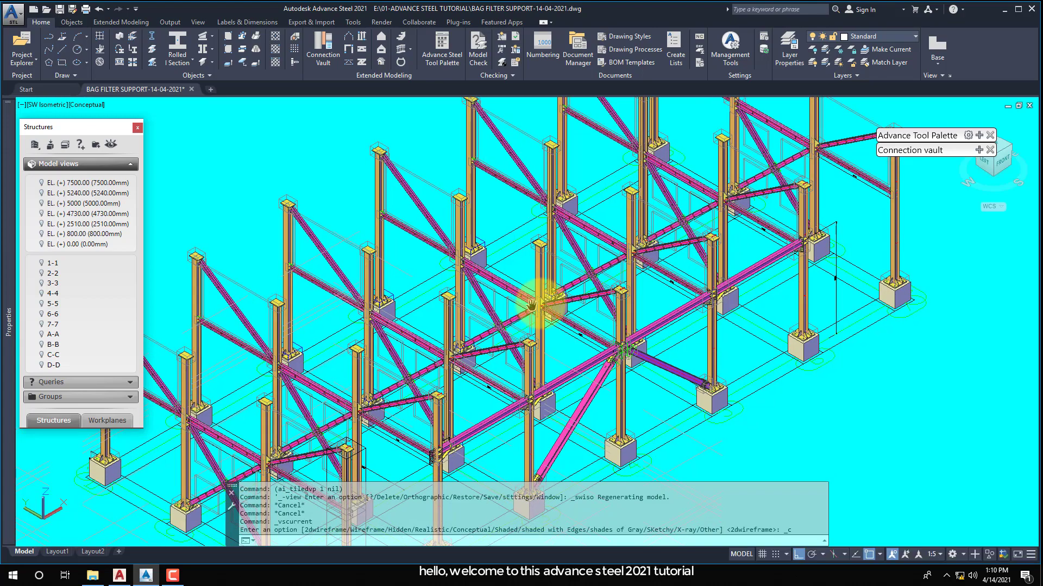
scroll(766, 253, up, 3)
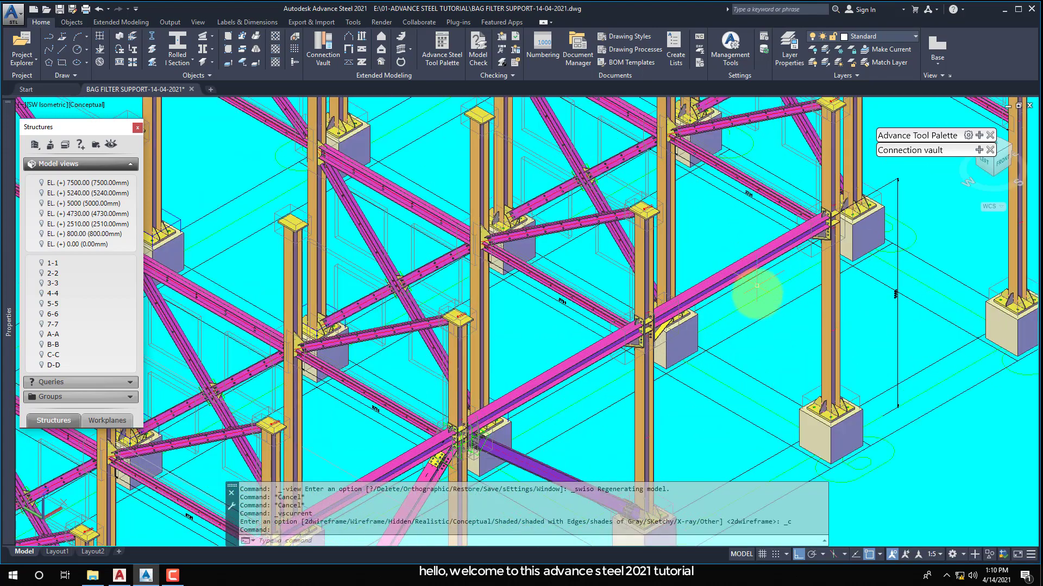
scroll(831, 225, up, 3)
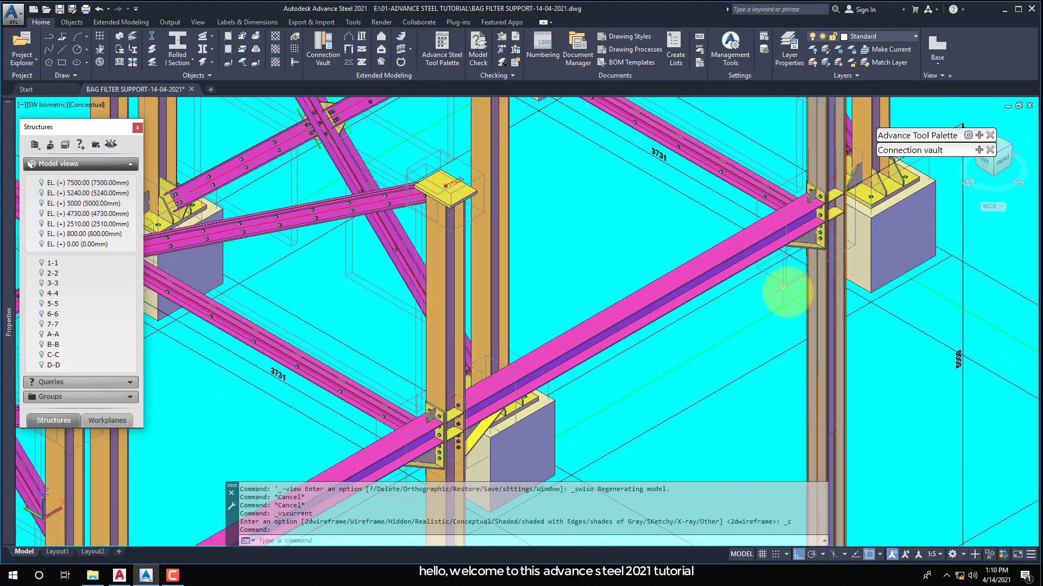
scroll(804, 291, down, 6)
middle_drag(695, 380, 691, 326)
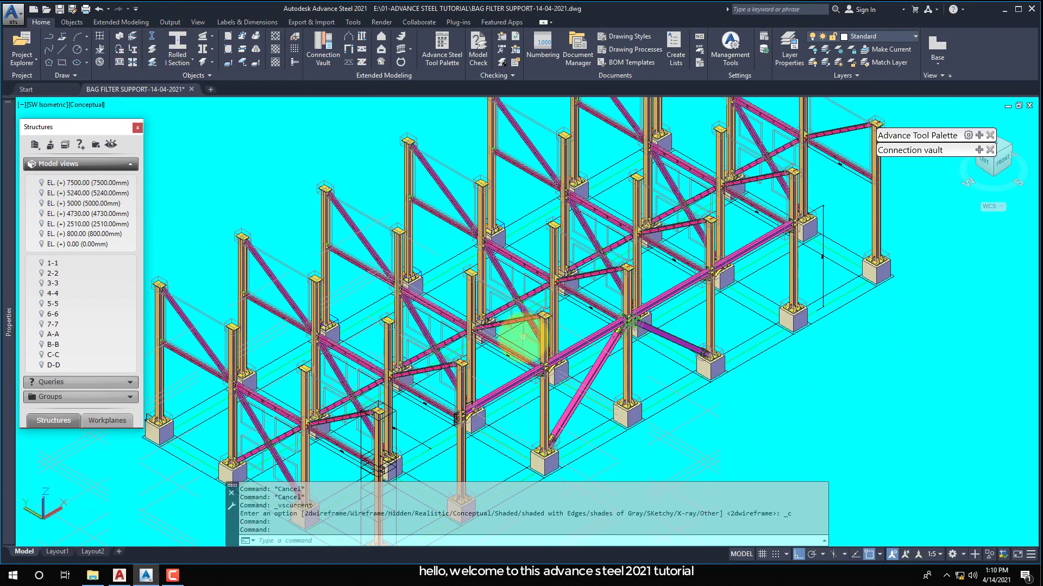
middle_drag(522, 336, 478, 311)
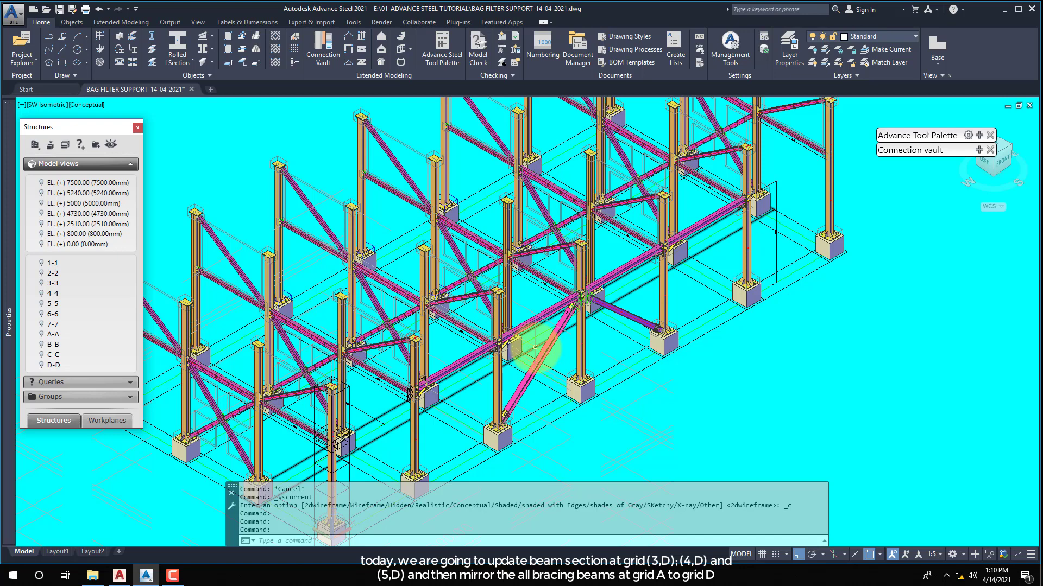
middle_drag(283, 304, 373, 221)
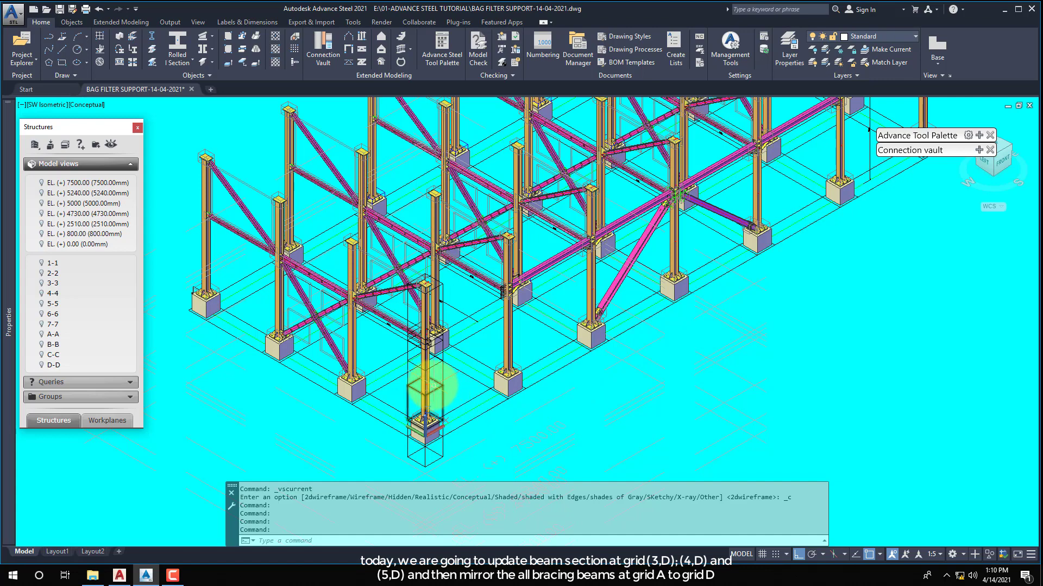
middle_drag(372, 373, 343, 420)
key(Escape)
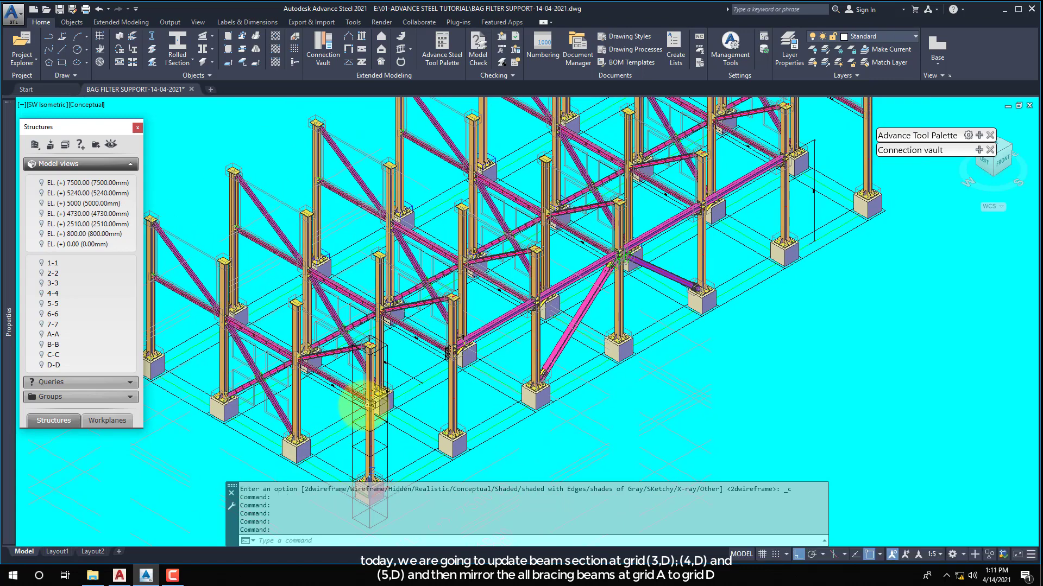
scroll(350, 412, down, 3)
scroll(449, 373, up, 5)
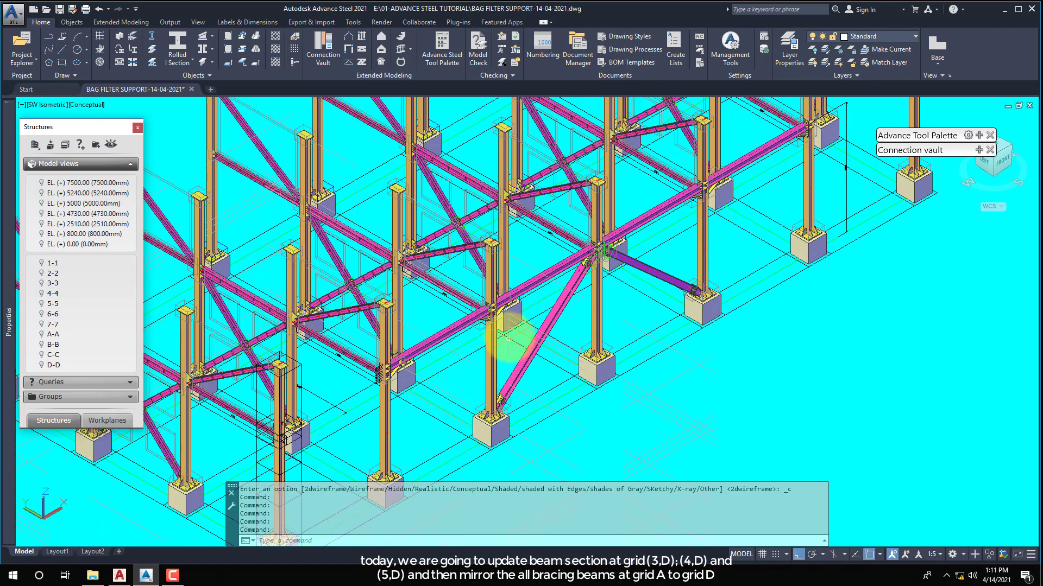
scroll(472, 358, up, 2)
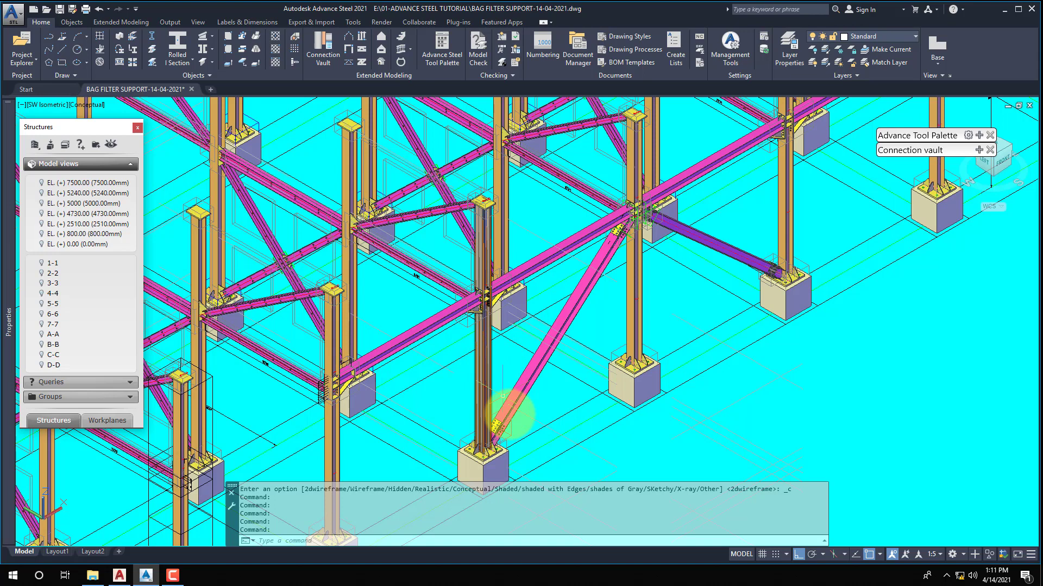
Expand the Modify tool palette and shift the model slightly down in view
click(980, 138)
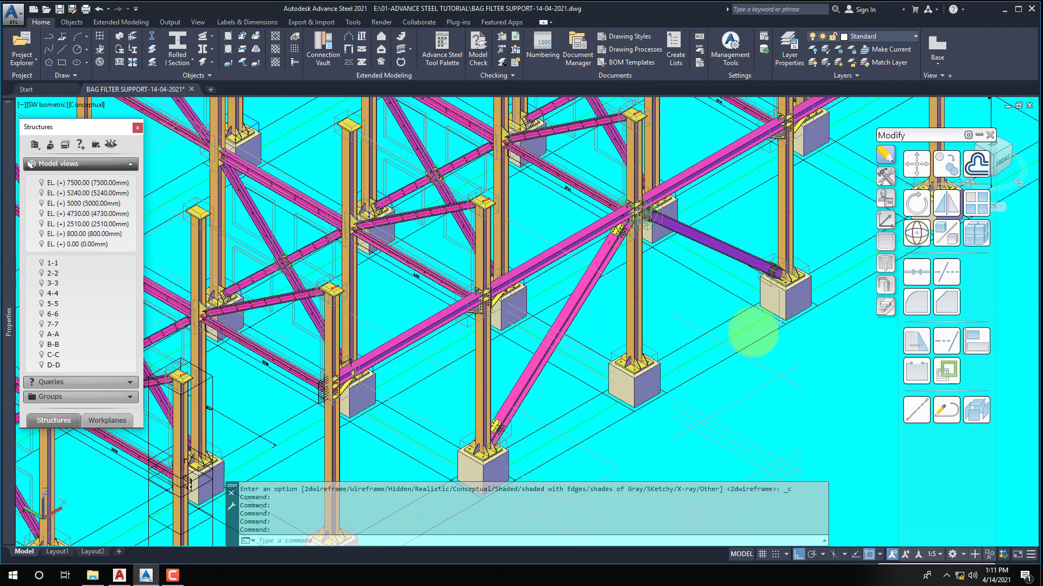
scroll(675, 361, down, 3)
drag(569, 345, 571, 356)
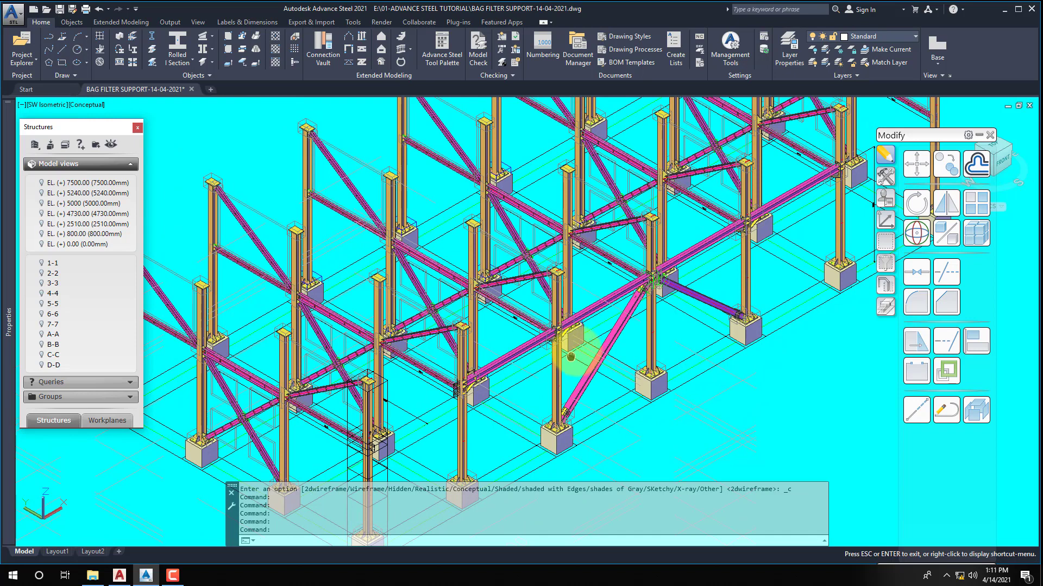
key(Escape)
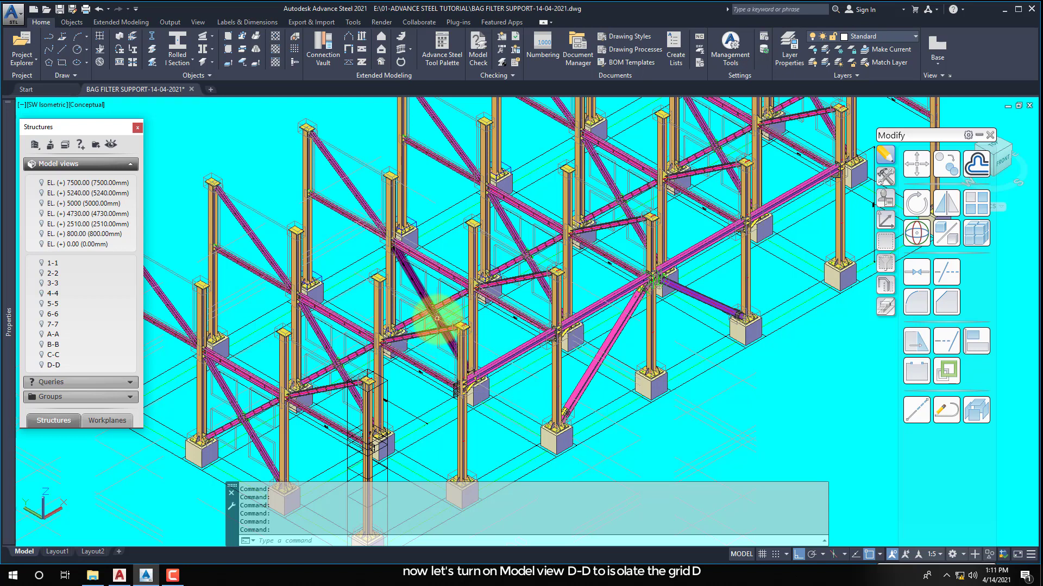
Collapse the Modify tool palette and close the Properties palette
click(978, 135)
middle_drag(360, 226, 421, 263)
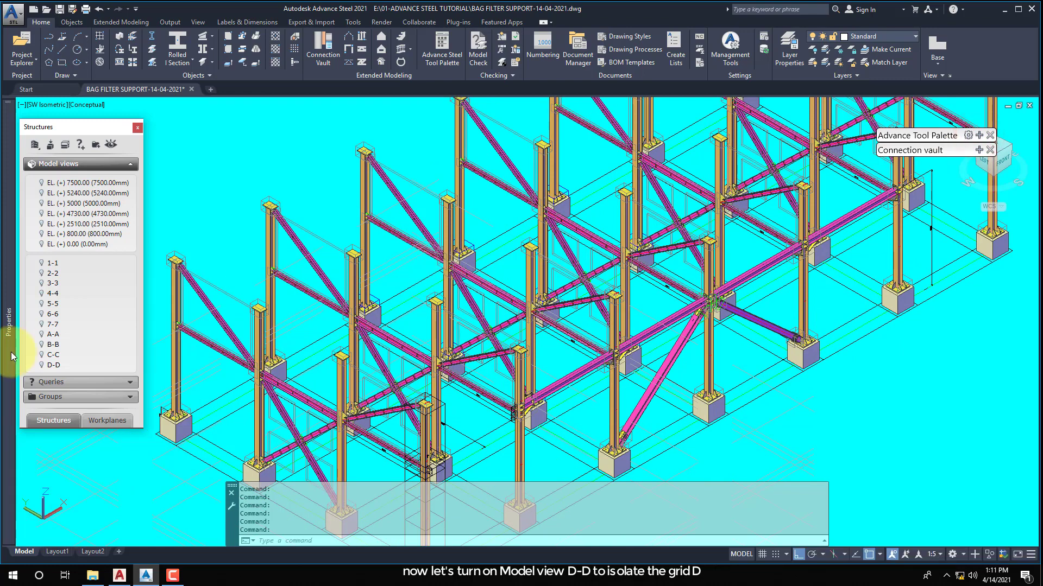
mouse_move(12, 356)
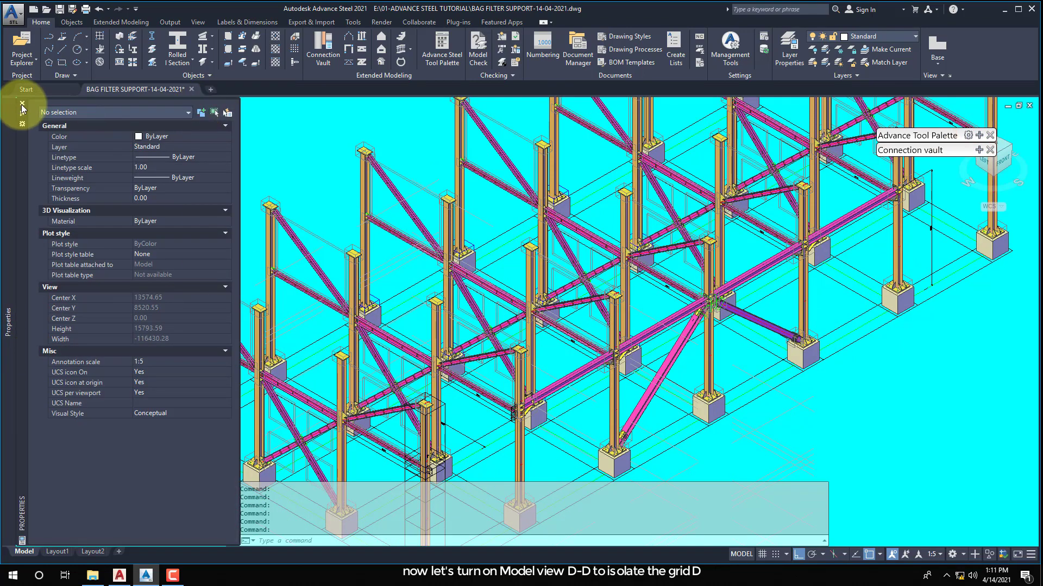
click(22, 104)
Isolate grid D with model view D-D in Front view, then bring up the AutoCAD reference drawing
click(41, 365)
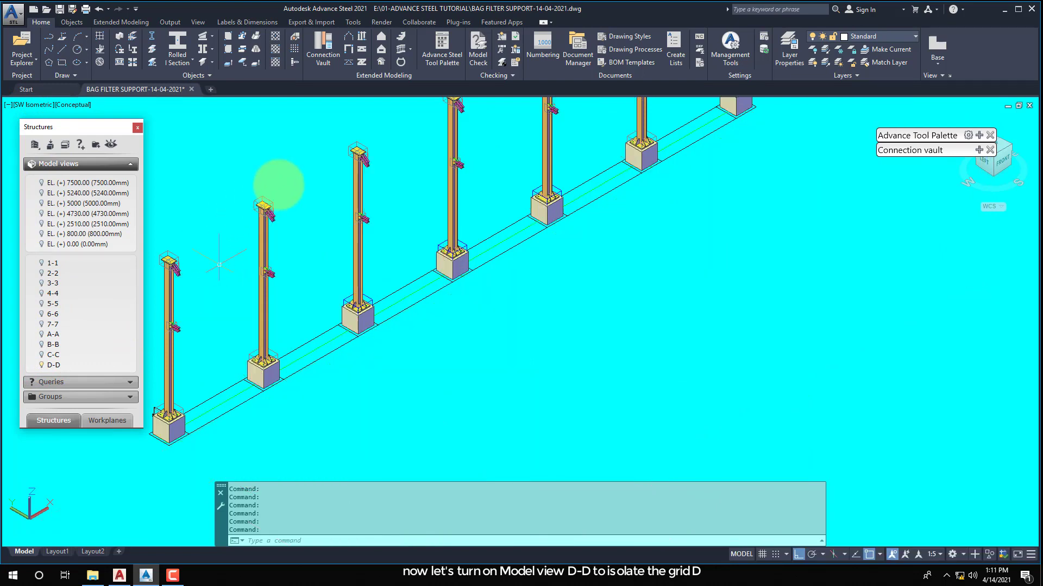
click(35, 104)
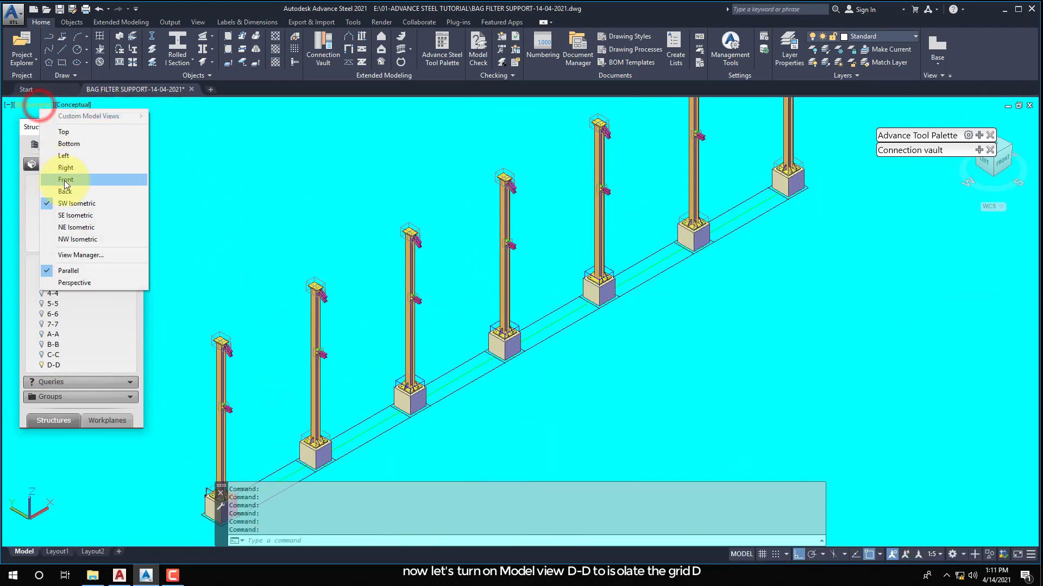
click(65, 179)
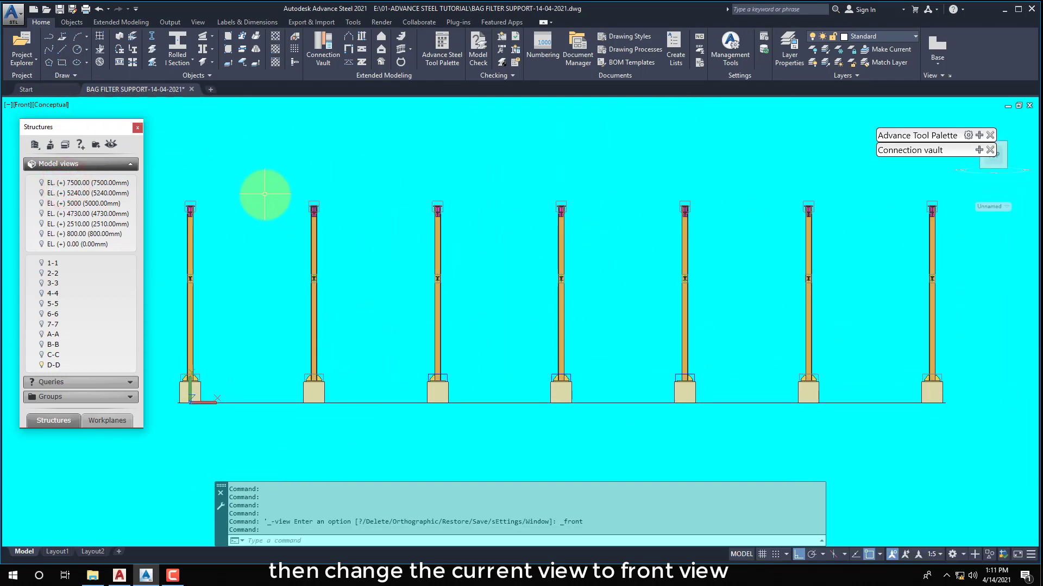
click(126, 581)
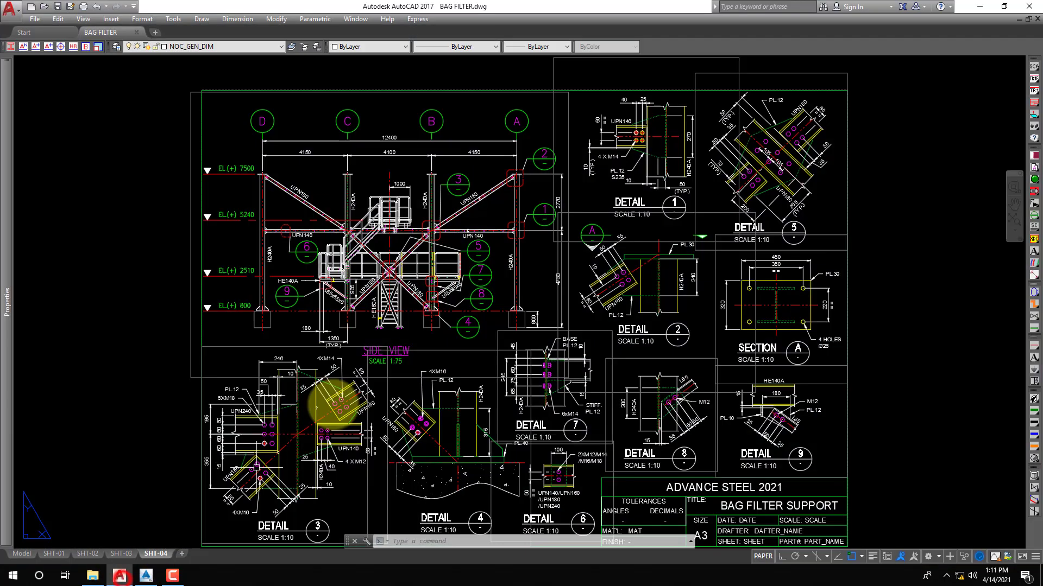
Move from sheet SHT-02 to SHT-01 and zoom into the front view's H240B columns at grids 3–5
click(86, 555)
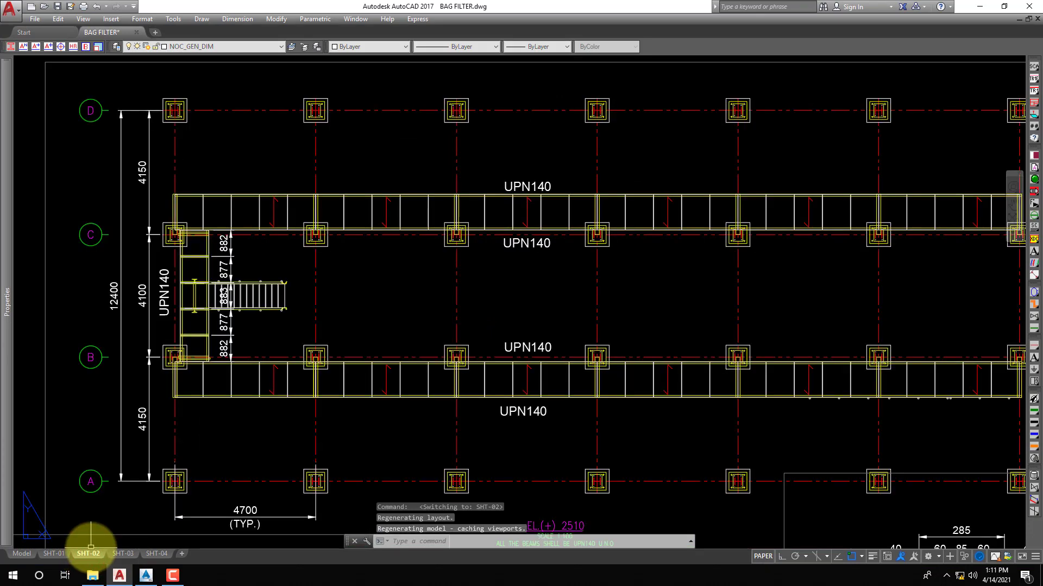
scroll(151, 415, down, 3)
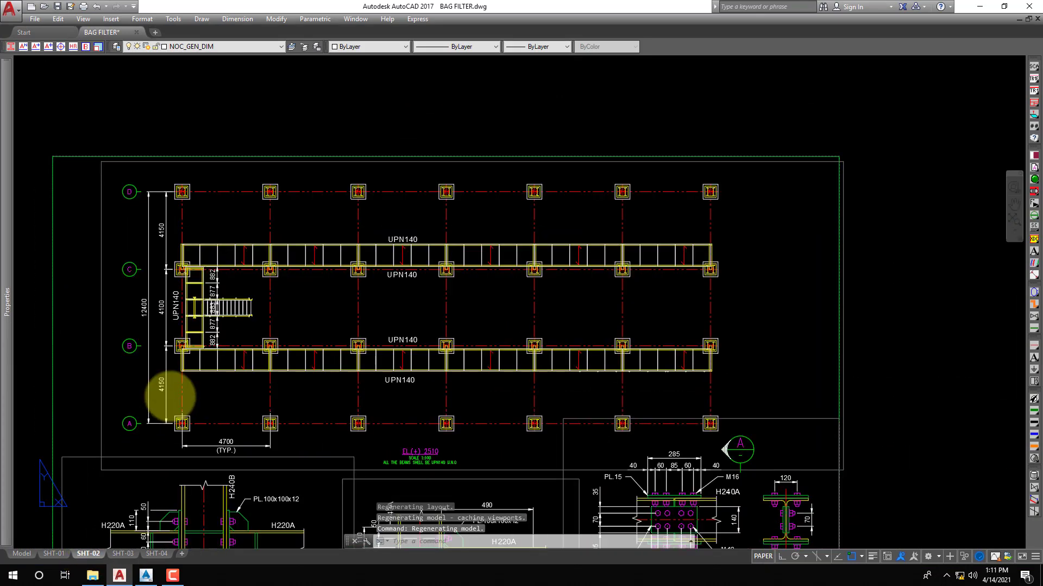
click(53, 554)
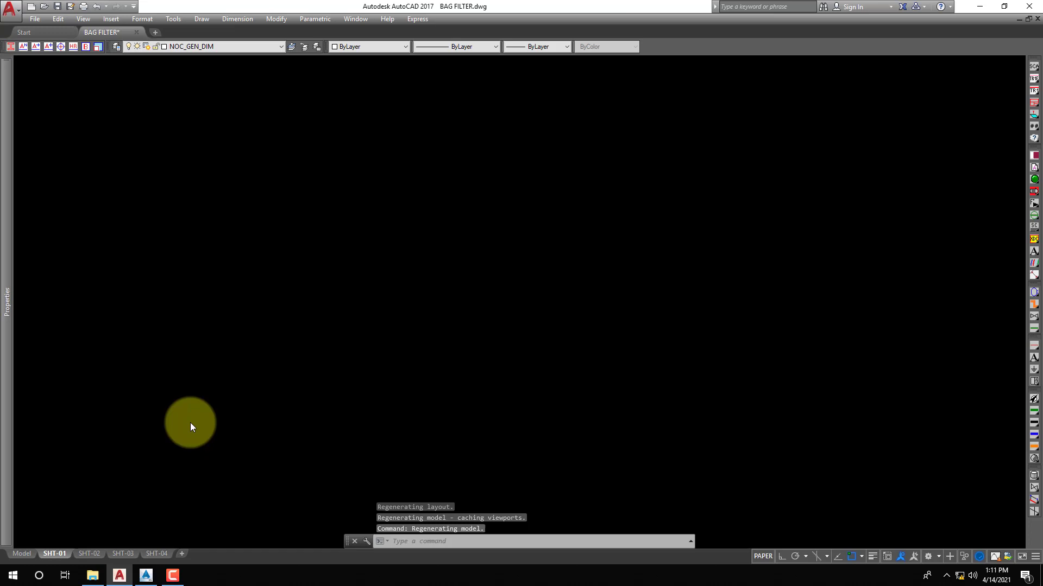
scroll(348, 353, down, 4)
scroll(347, 353, down, 5)
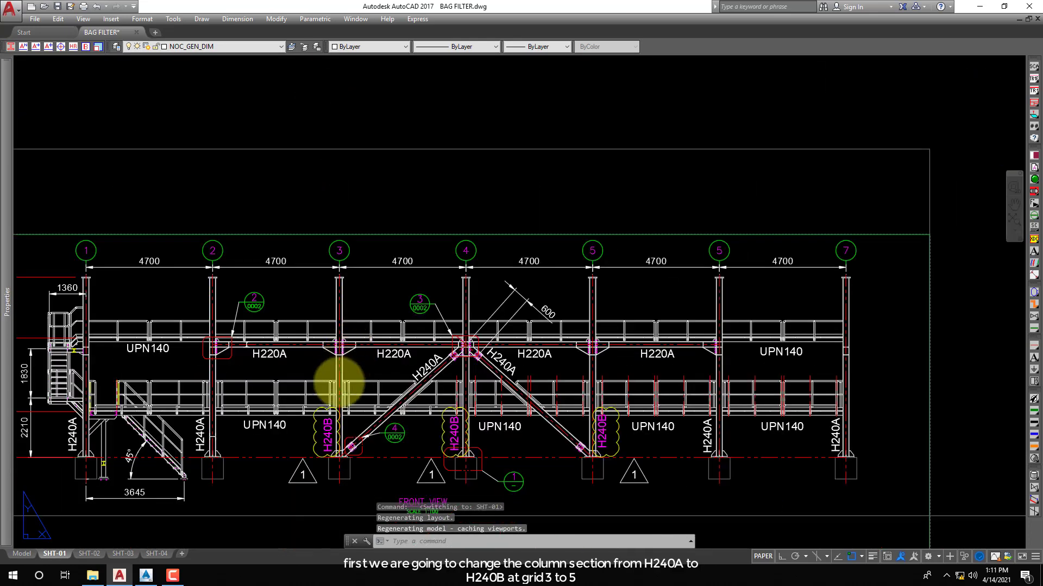
scroll(326, 414, up, 2)
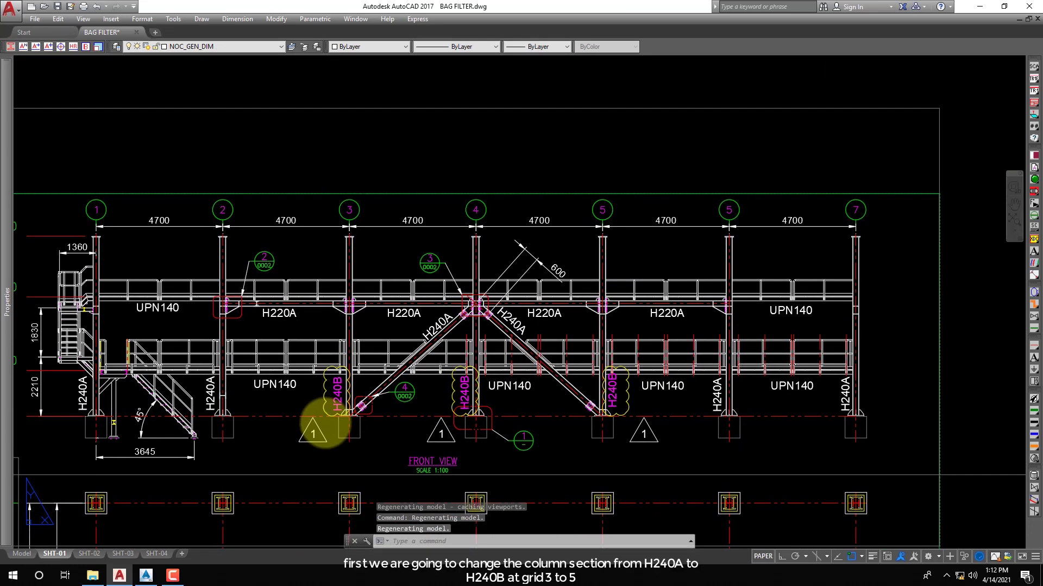
scroll(329, 419, up, 3)
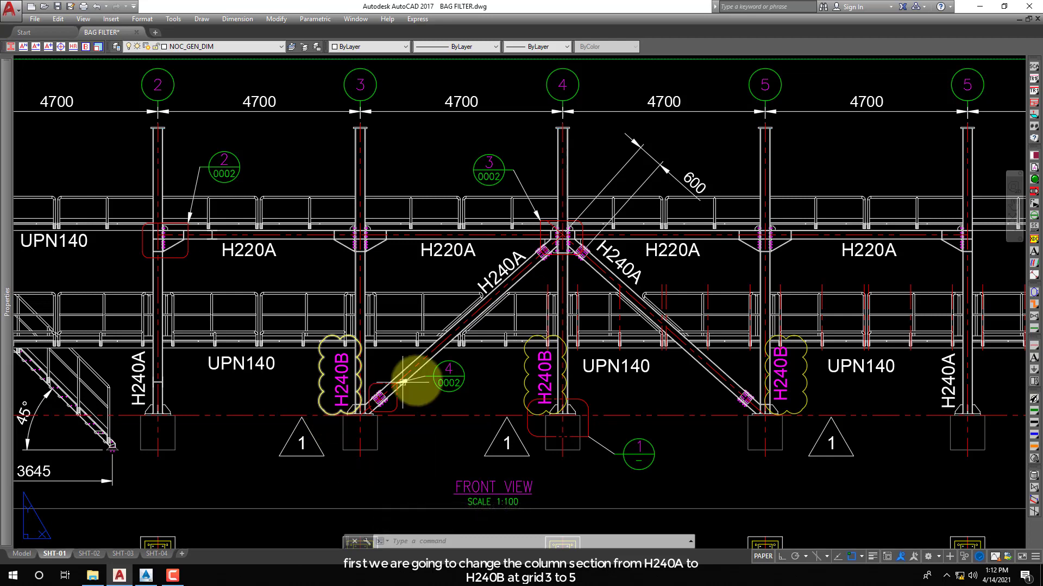
click(146, 577)
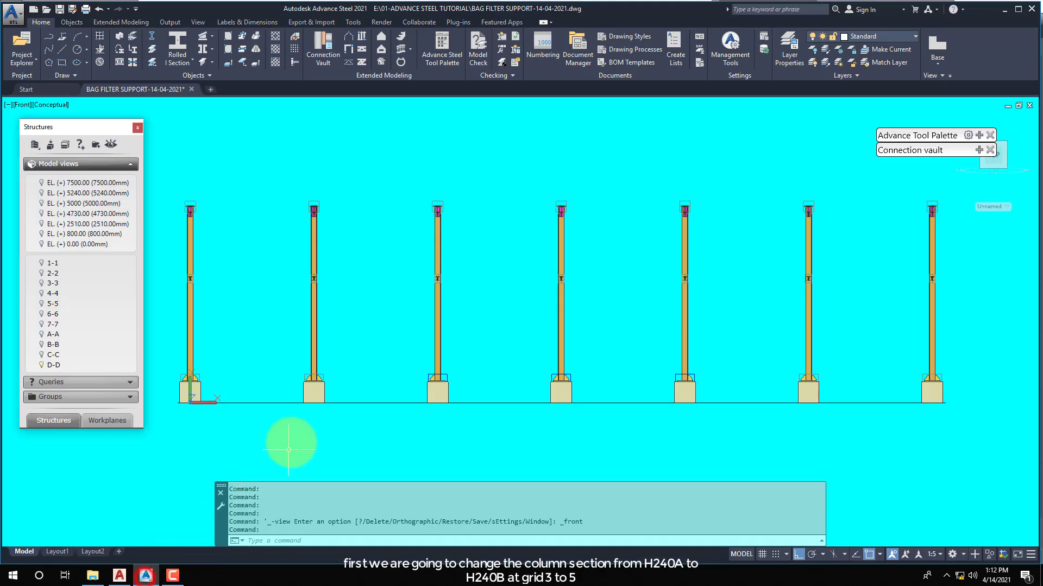
click(120, 576)
scroll(334, 420, down, 2)
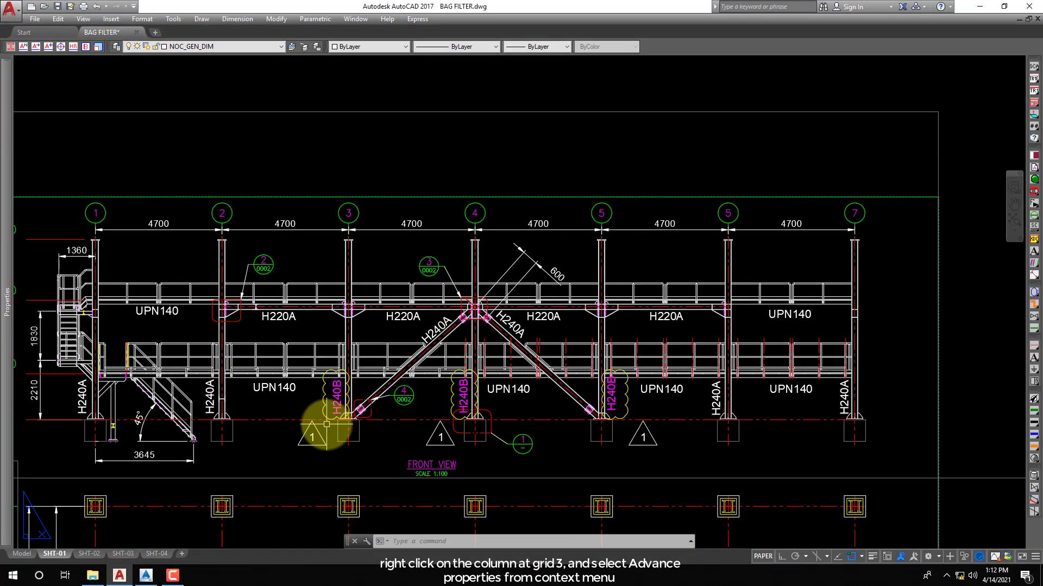
Select the columns at grids 3, 4 and 5 and open their Advance Properties
click(147, 577)
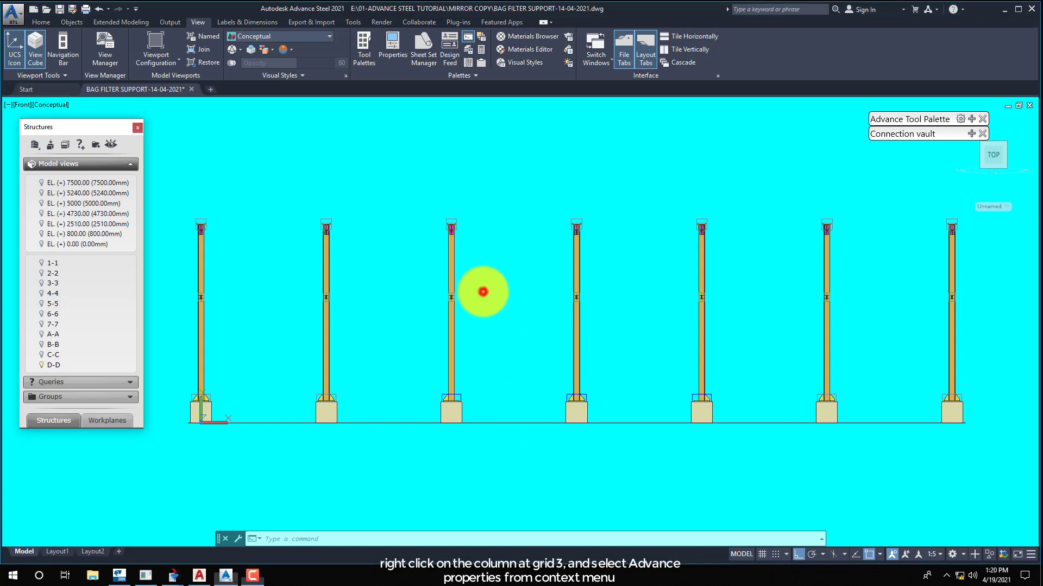
click(455, 279)
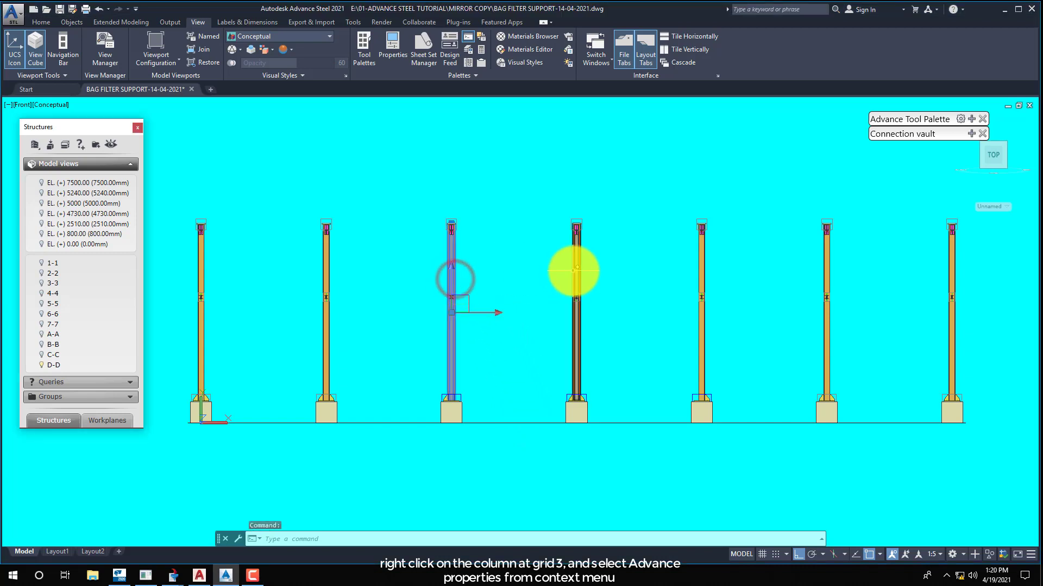
click(576, 270)
click(700, 270)
right_click(674, 271)
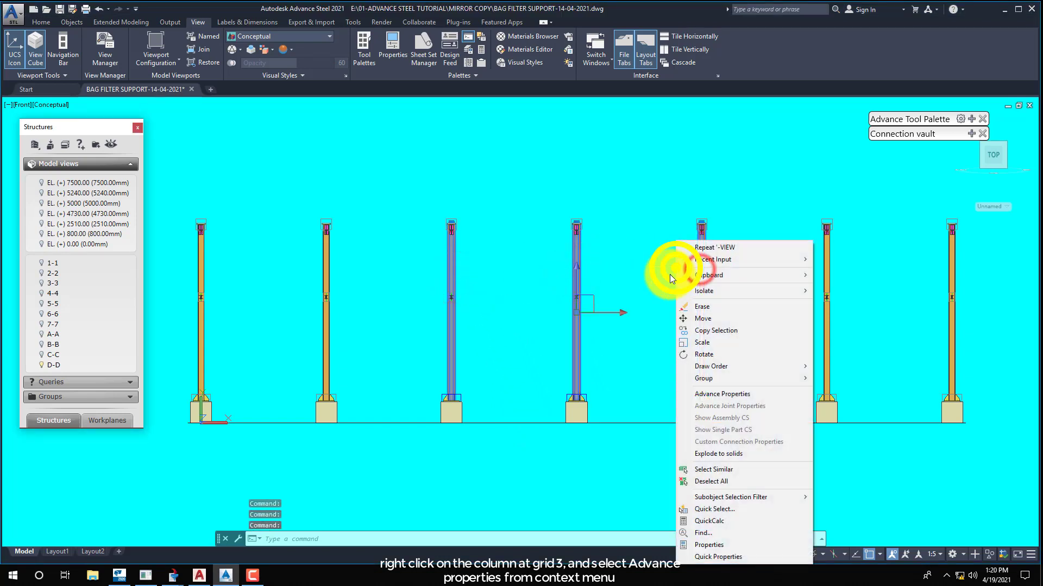
click(722, 396)
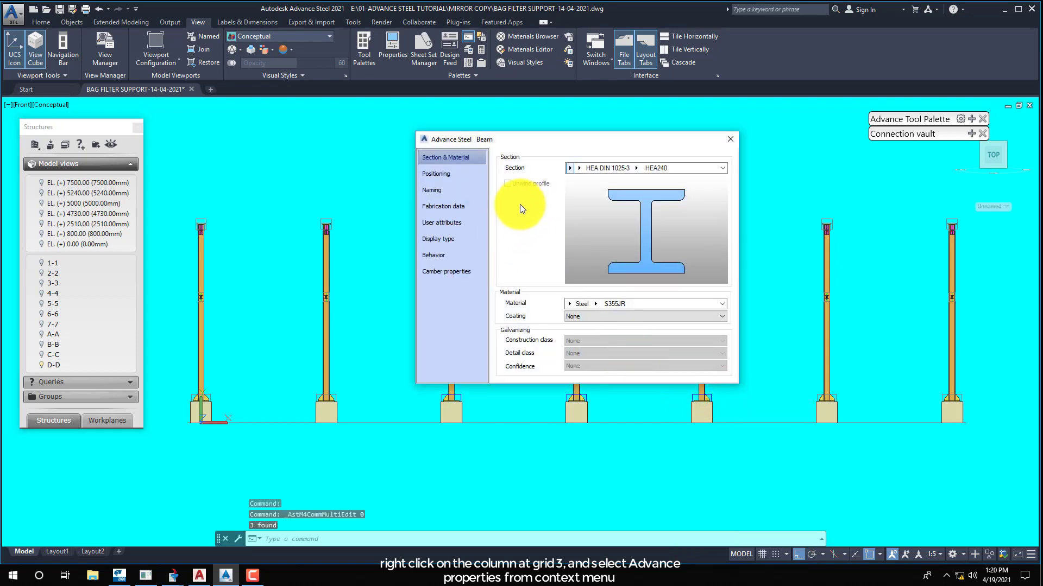
Set the section class to HEB DIN 1025-2 with size HEB240 and close the Beam dialog
click(579, 171)
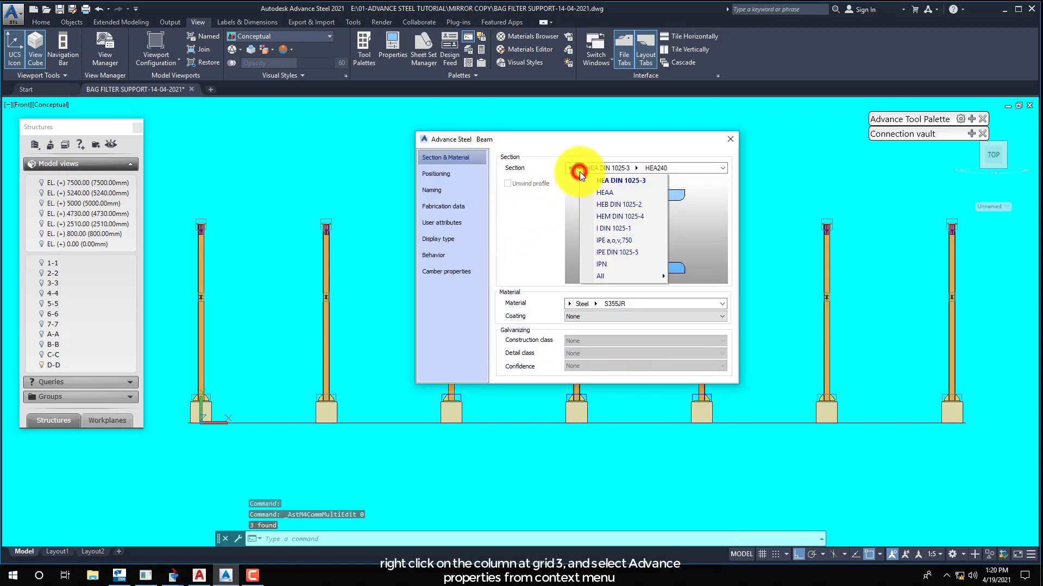
click(620, 204)
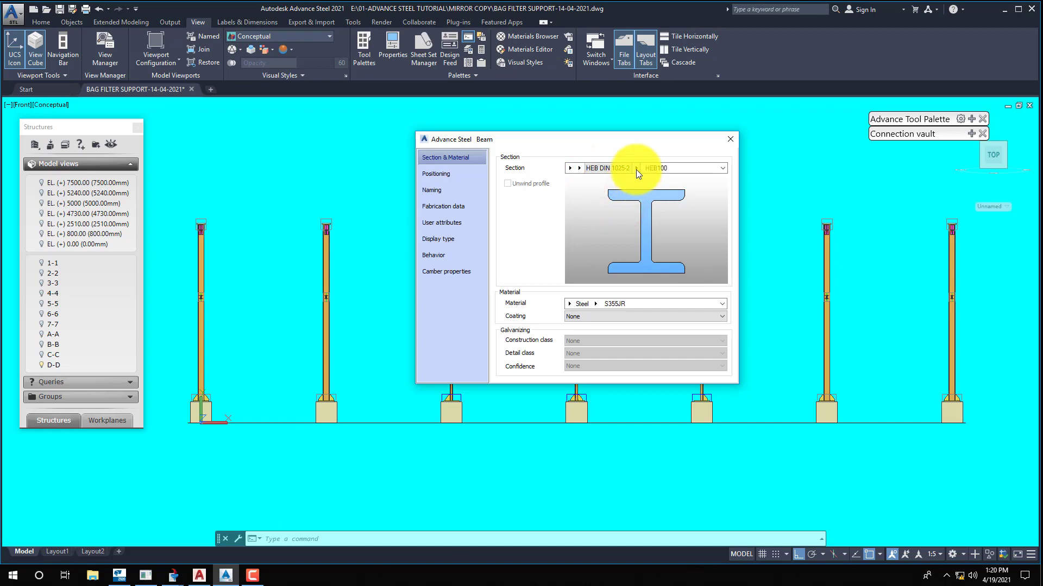
click(636, 168)
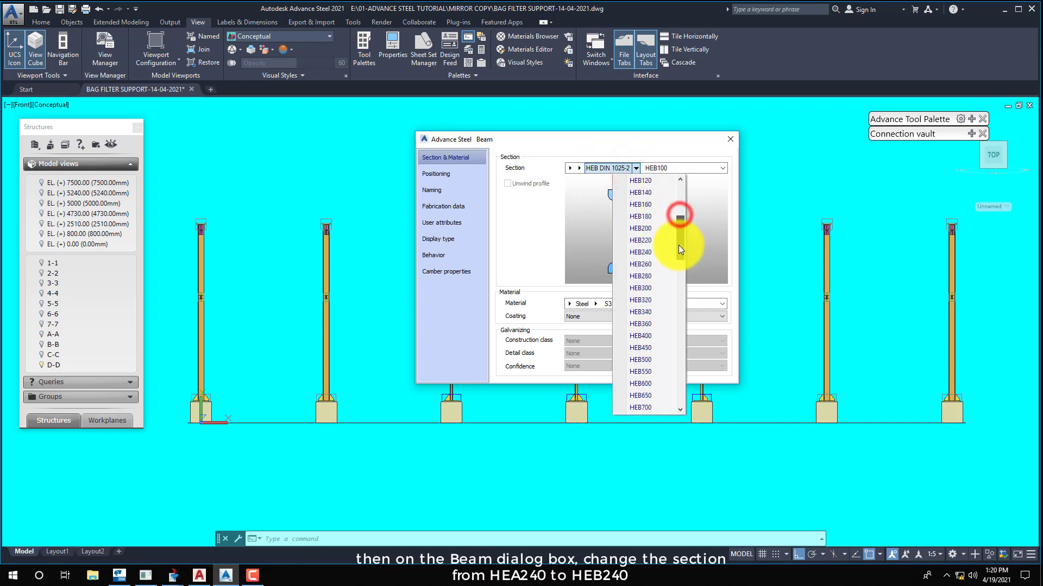
click(650, 252)
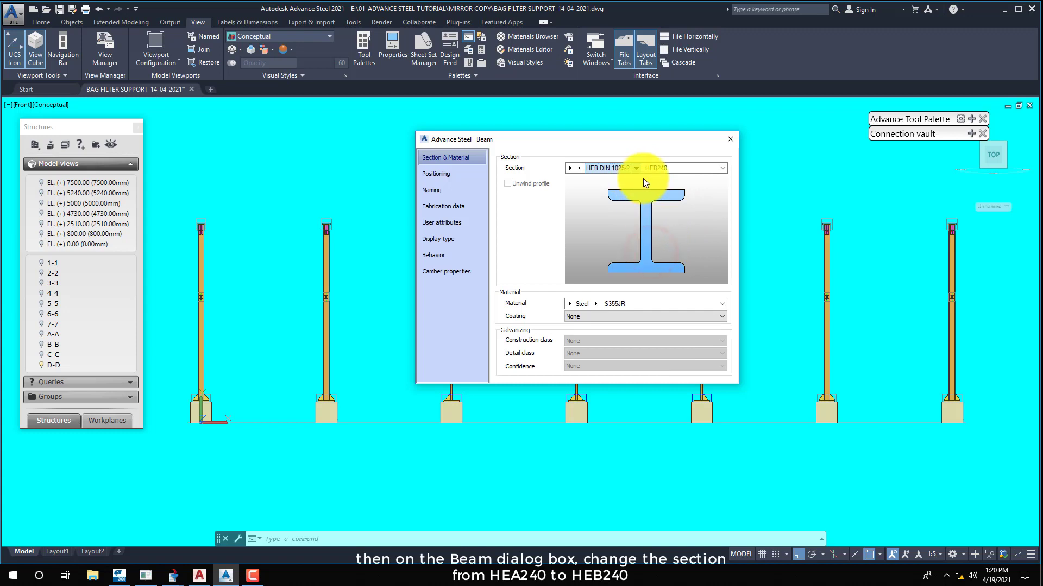
click(729, 141)
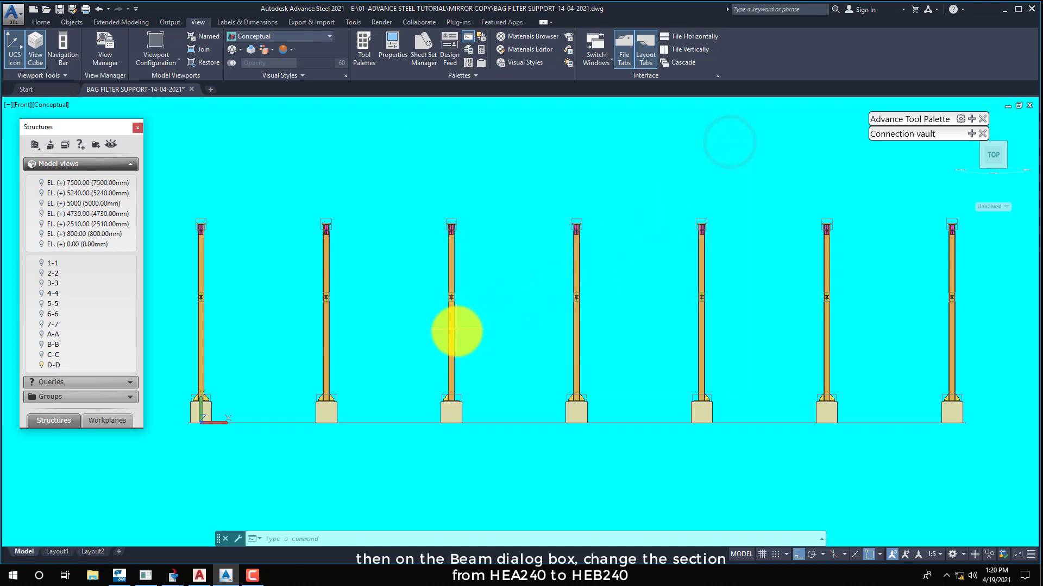
Check in Properties that the grid 3 column now reads HEB240
click(451, 340)
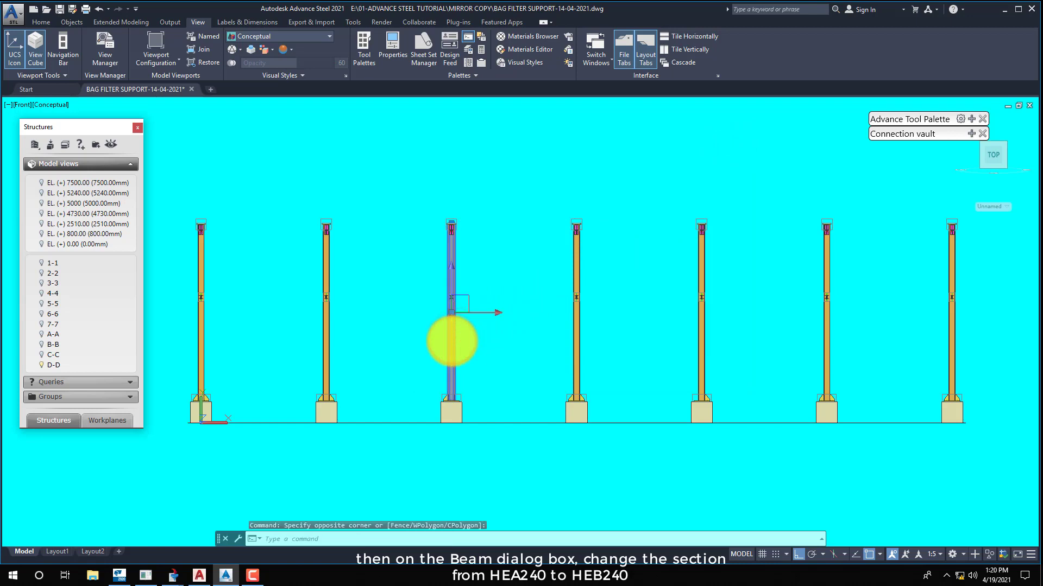
key(ctrl+1)
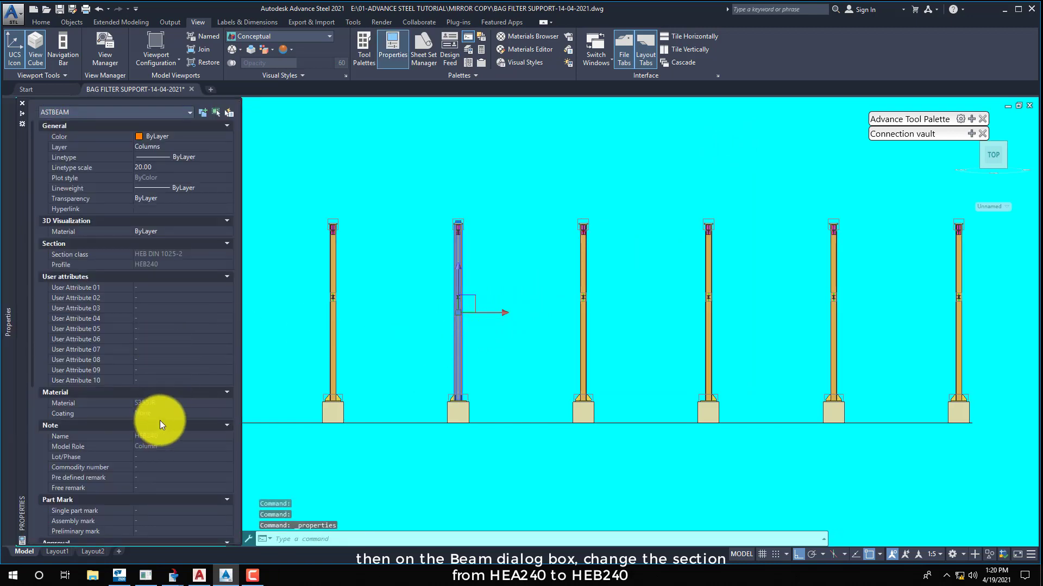
key(Escape)
key(ctrl+1)
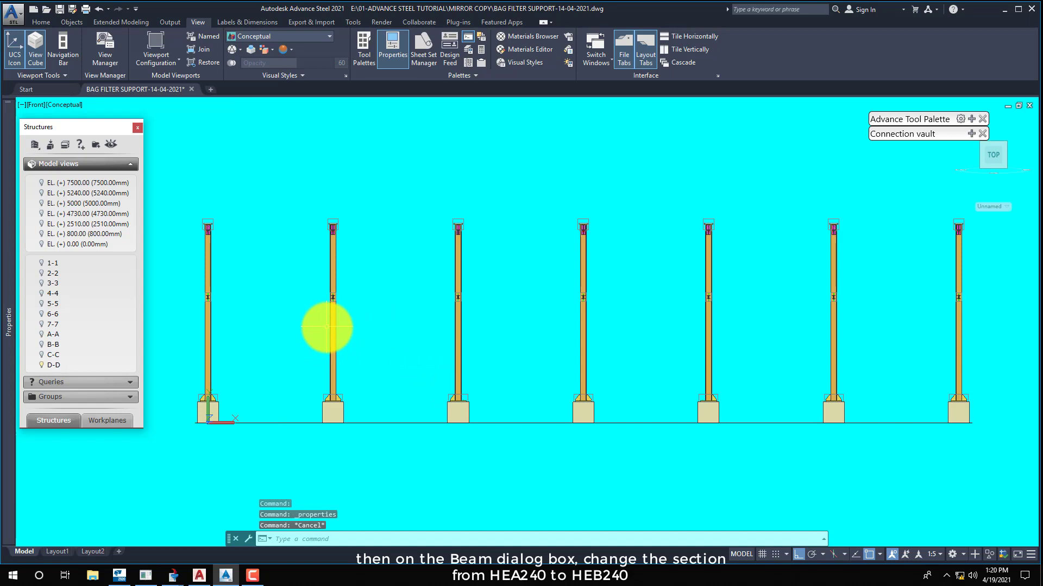
Confirm the grid 4 and 5 columns are HEB240, then enable Object Snap Tracking with F11
click(582, 321)
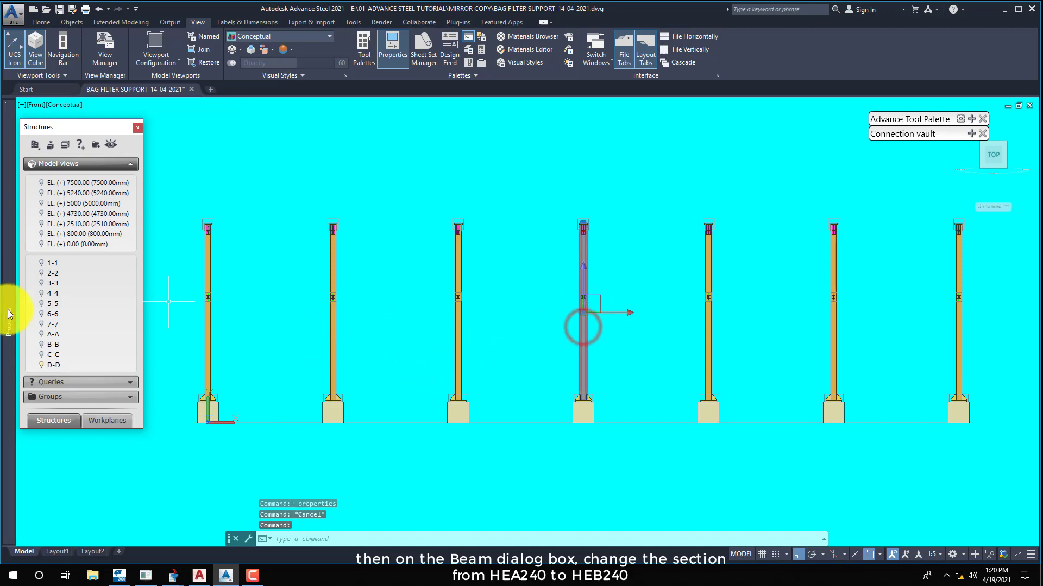
mouse_move(8, 314)
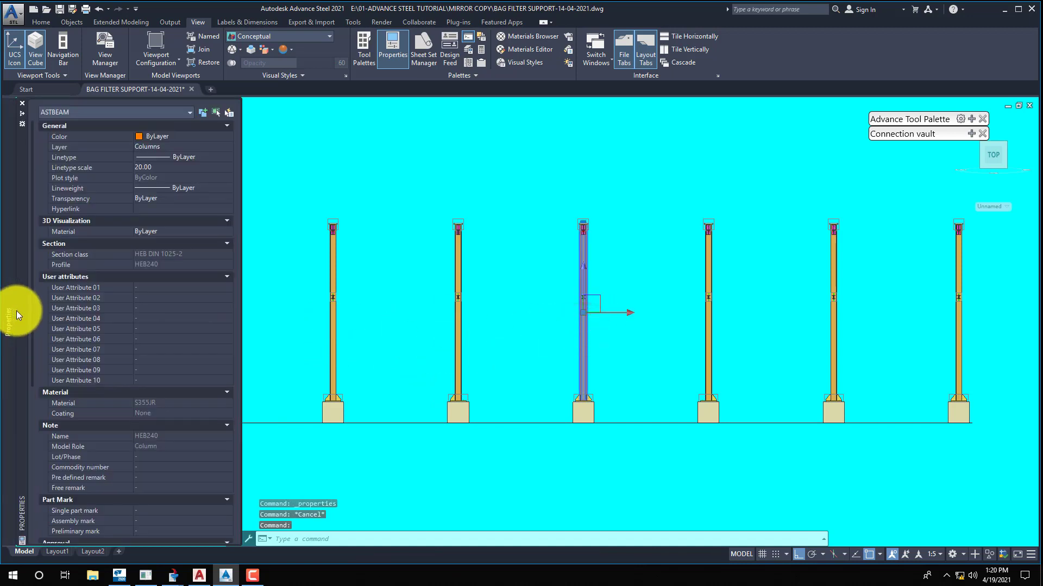
key(Escape)
click(705, 320)
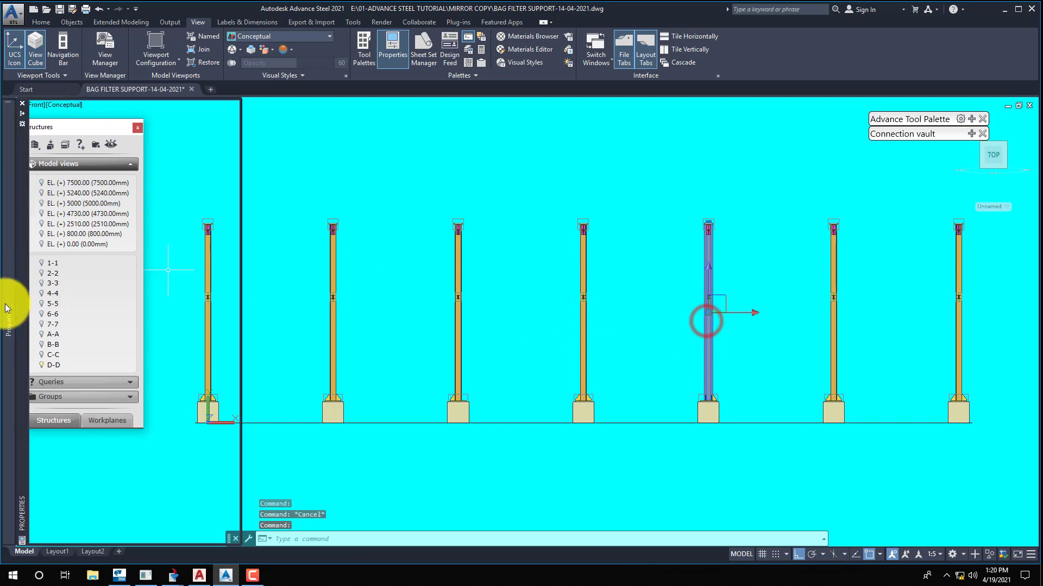
mouse_move(7, 309)
key(Escape)
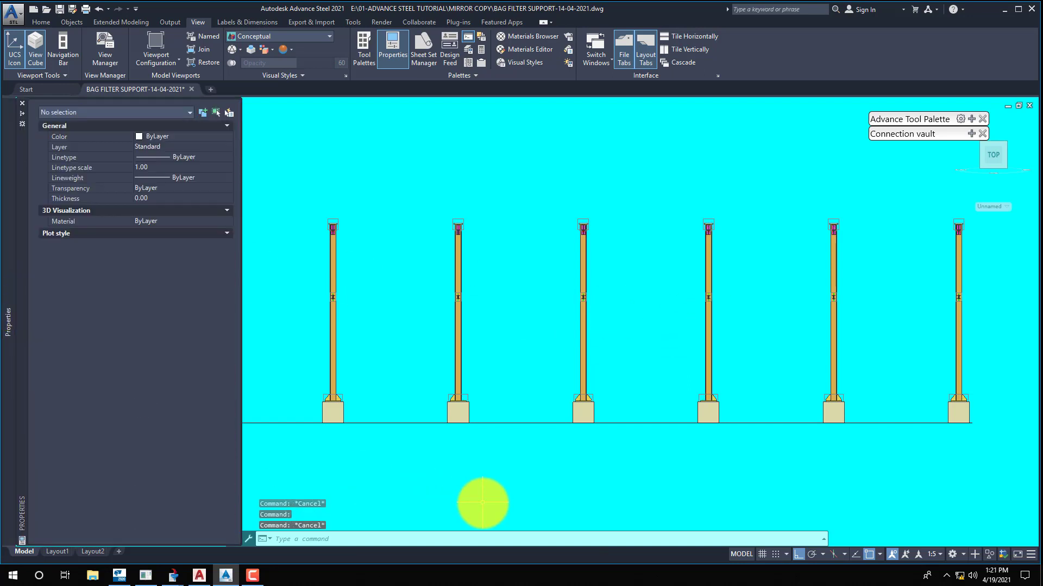
key(F11)
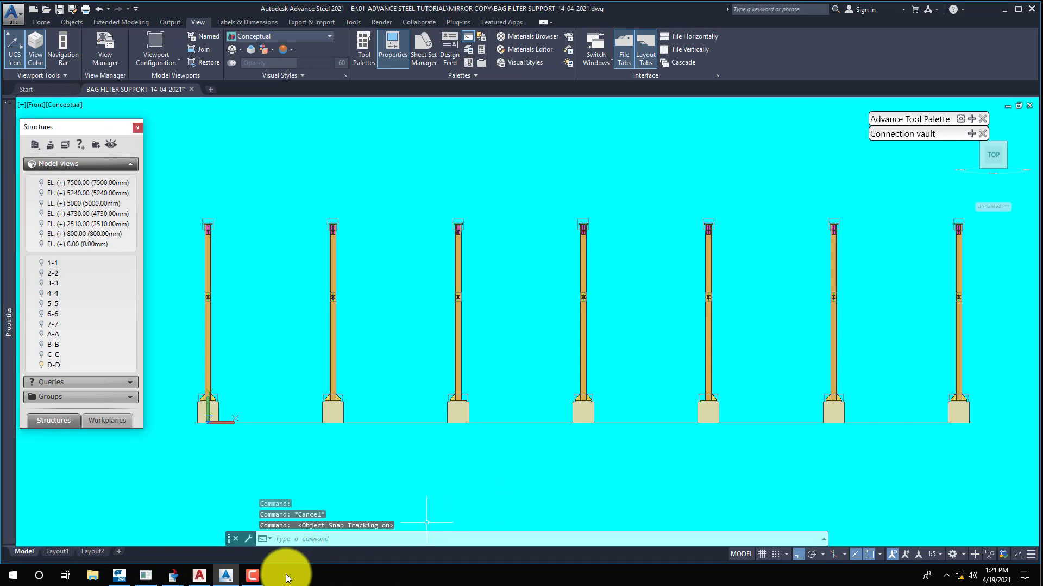
click(255, 579)
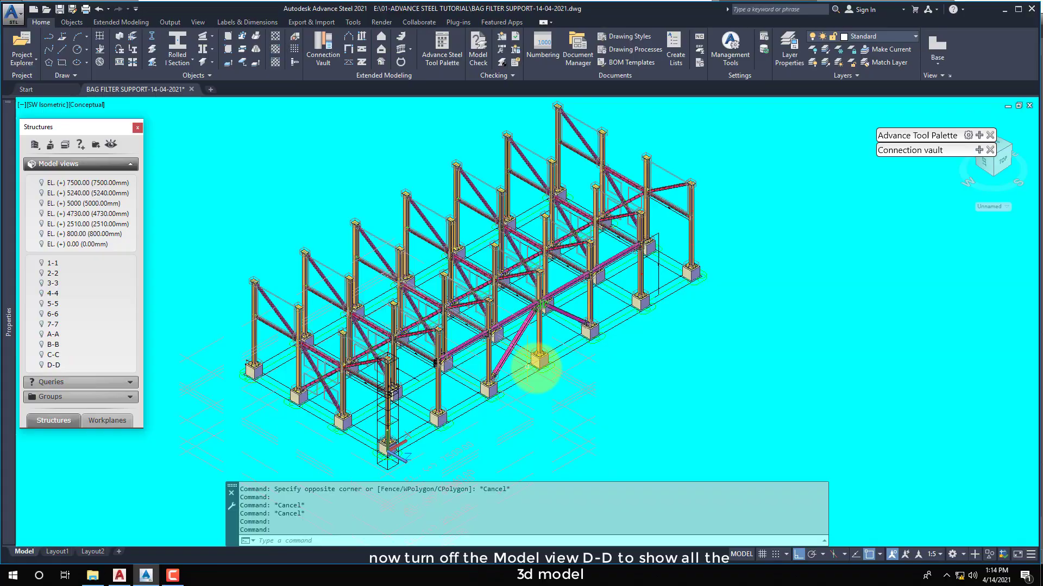
Reset the UCS to World from the palette's UCS tools and re-centre the model with Pan
scroll(521, 355, up, 3)
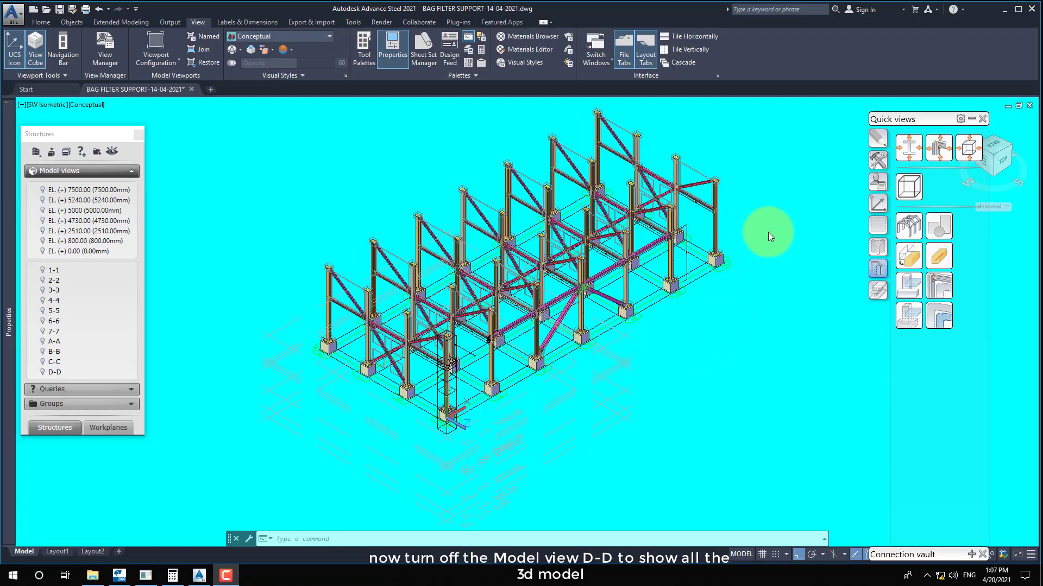
scroll(712, 156, up, 2)
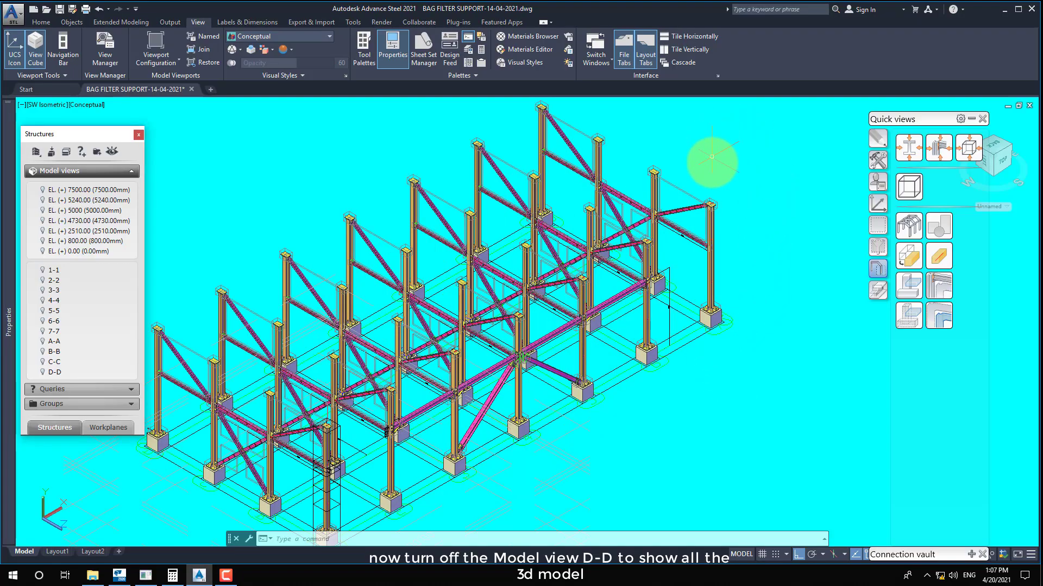
click(878, 205)
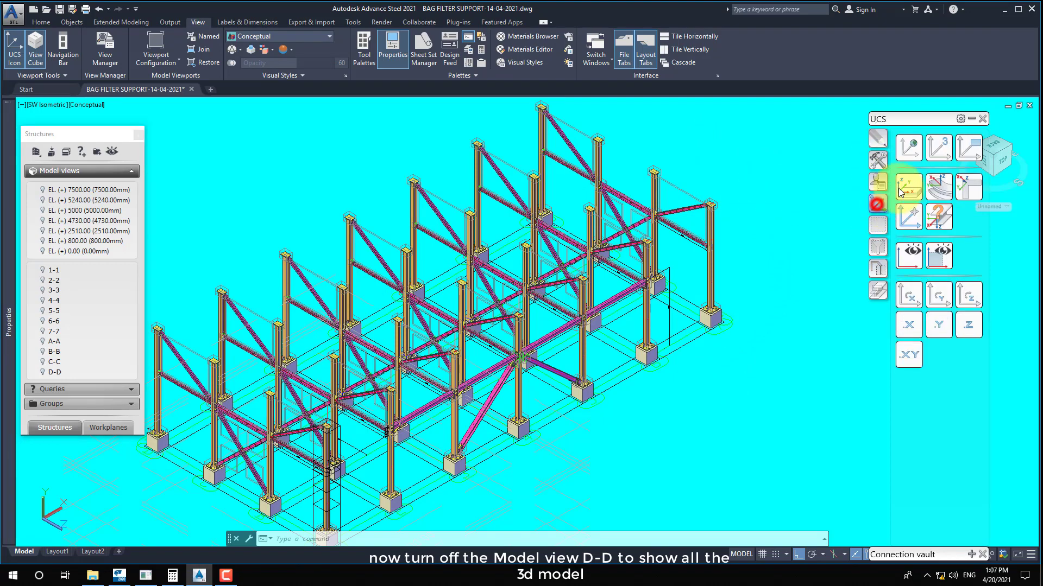
click(907, 149)
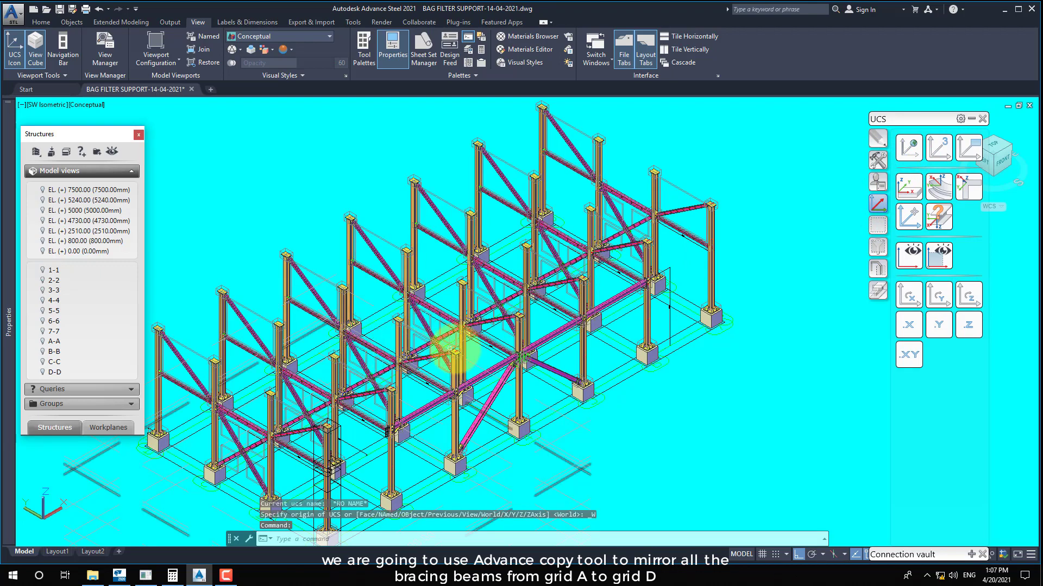
text(p)
key(Return)
drag(527, 466, 548, 434)
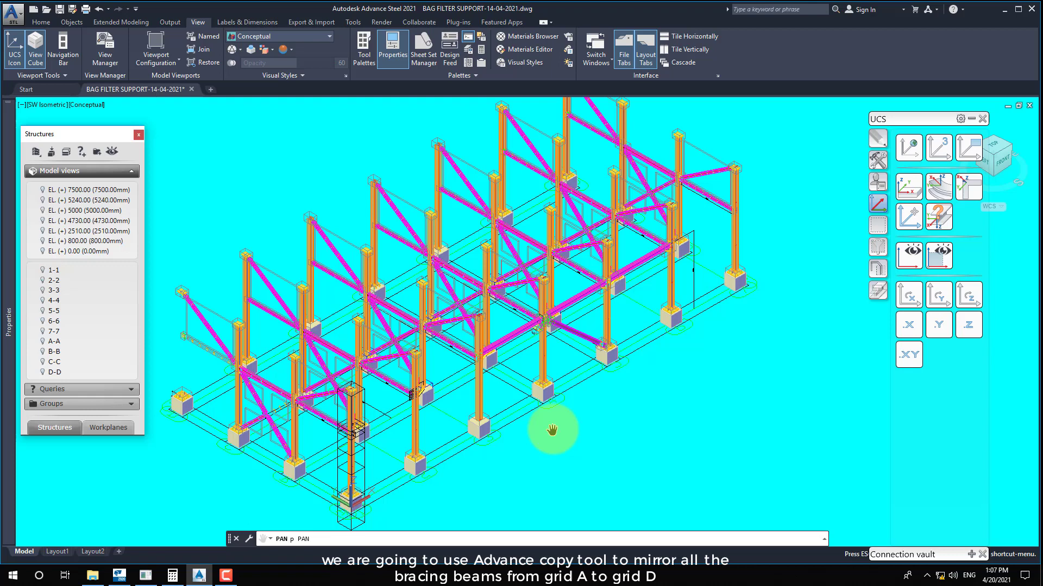
key(Escape)
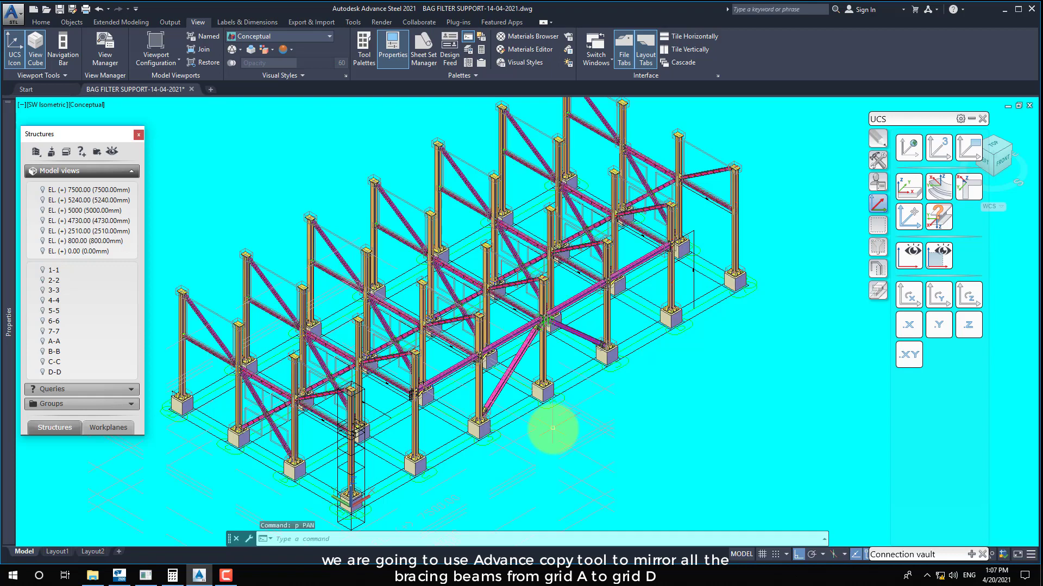
Start an Advanced copy and pick the four horizontal bracing beams at grid A
click(878, 162)
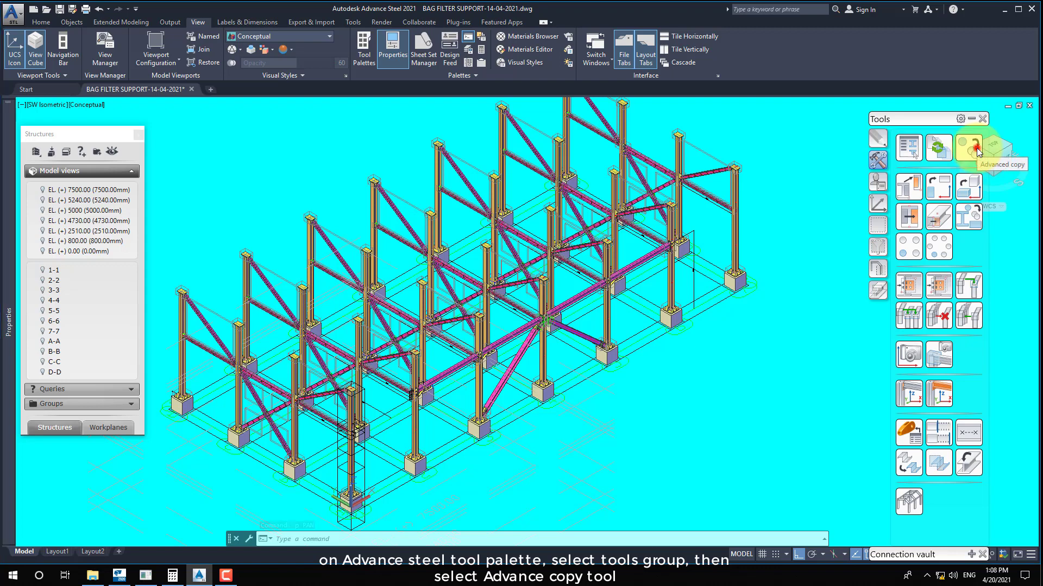
click(976, 148)
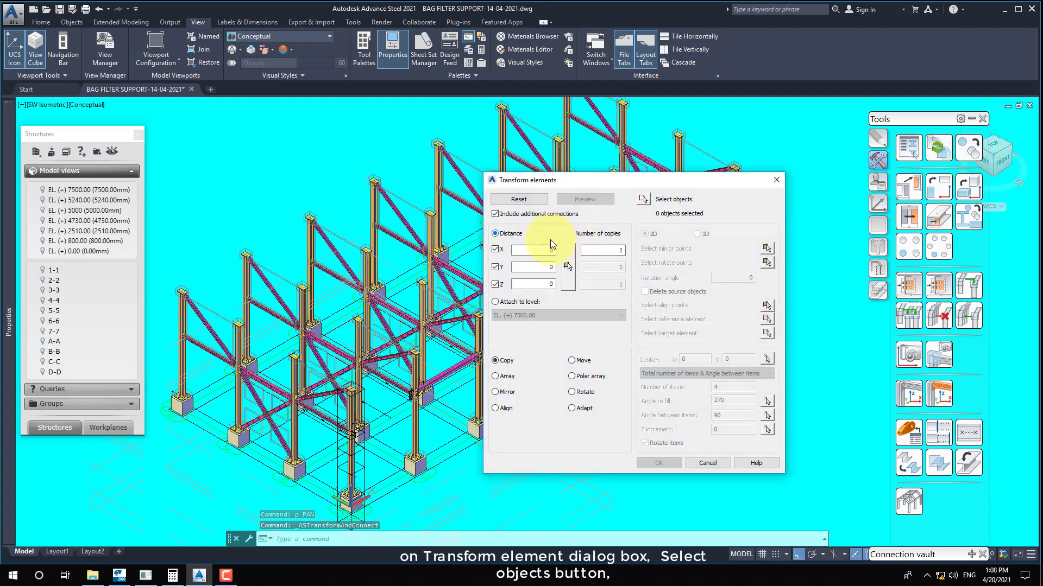
click(642, 199)
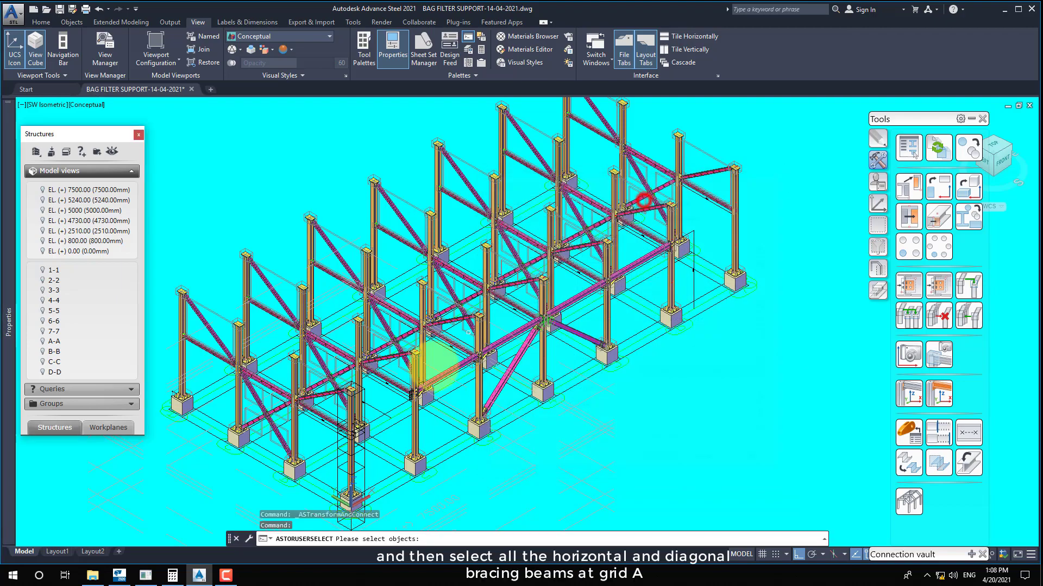
scroll(437, 364, up, 5)
click(425, 352)
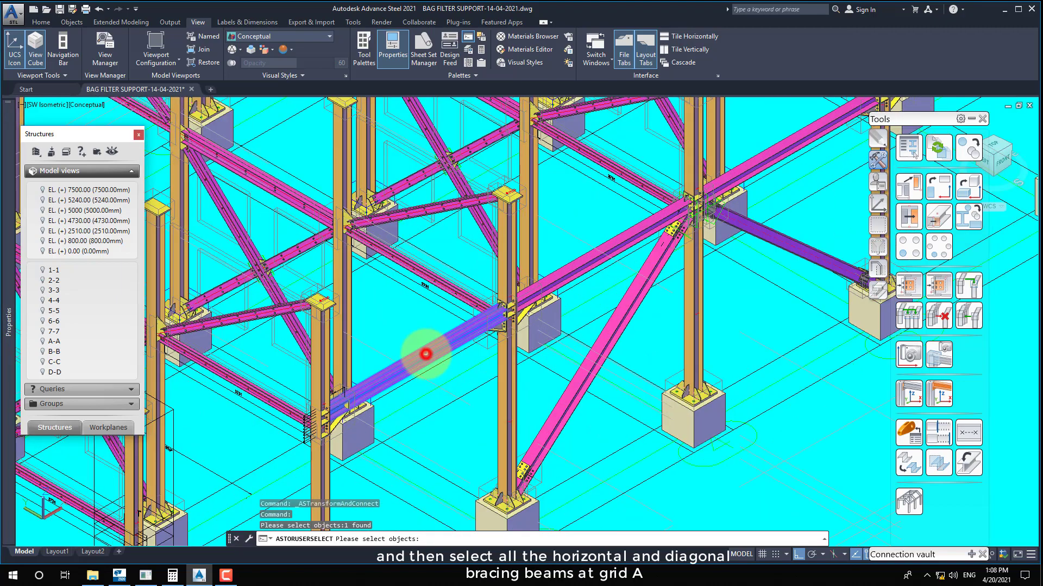
click(584, 262)
middle_drag(634, 239, 369, 384)
click(512, 290)
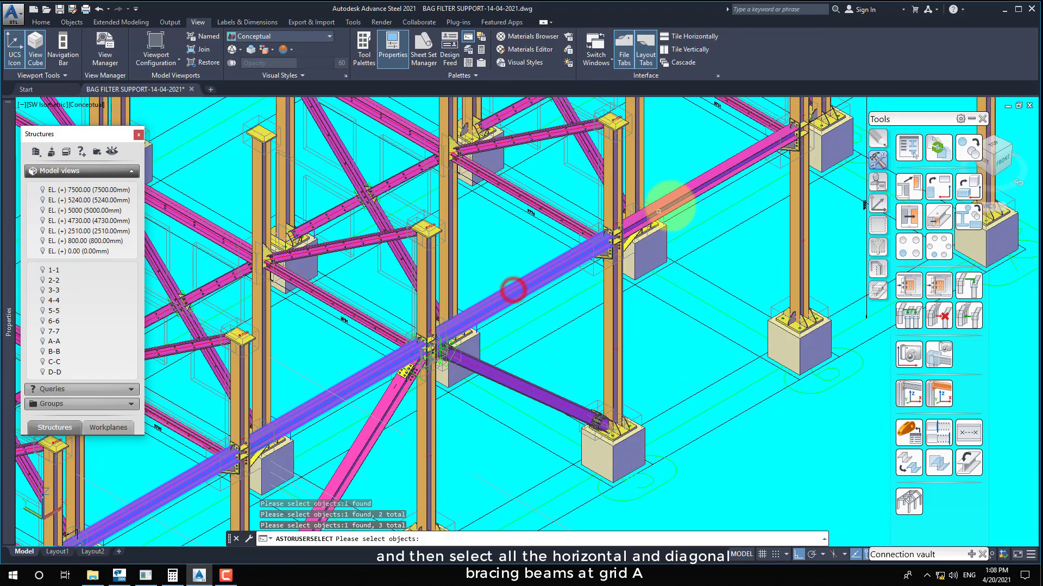
click(676, 196)
scroll(676, 209, down, 5)
scroll(566, 337, up, 3)
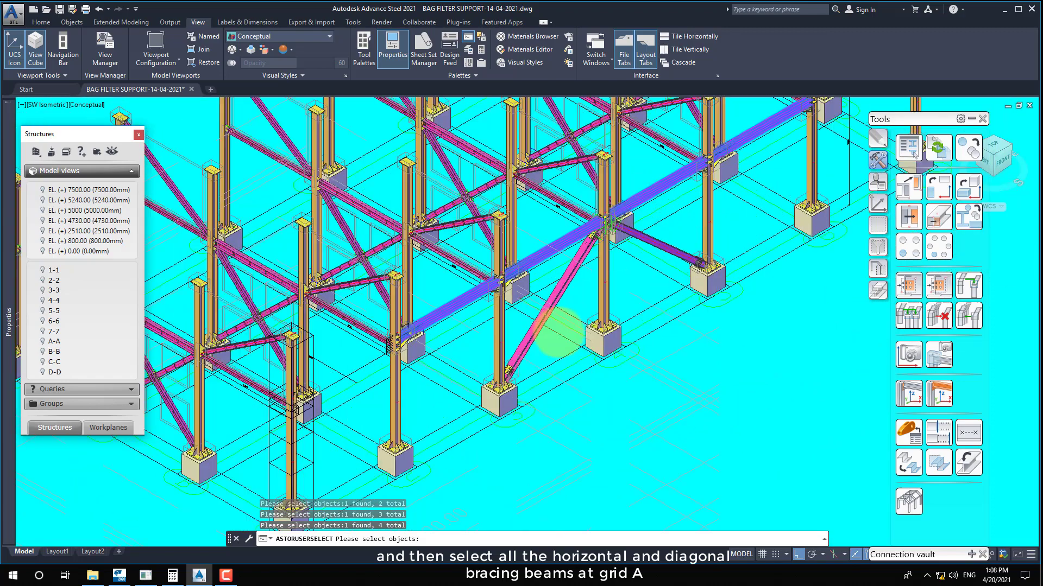
Add the long and short diagonal braces and the diagonal at the centre column
click(568, 247)
scroll(492, 321, up, 1)
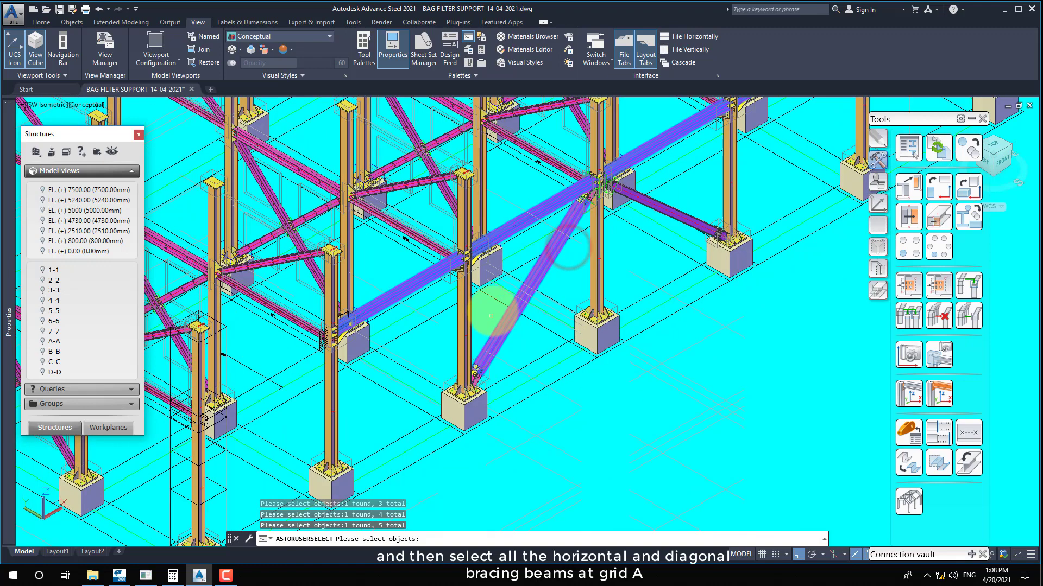
click(664, 216)
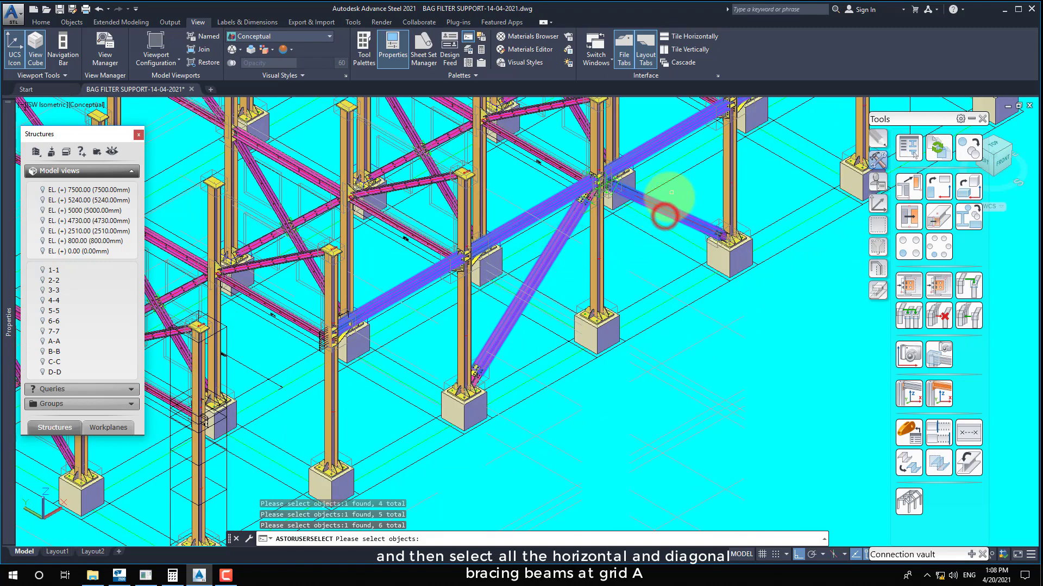
middle_drag(663, 214, 593, 296)
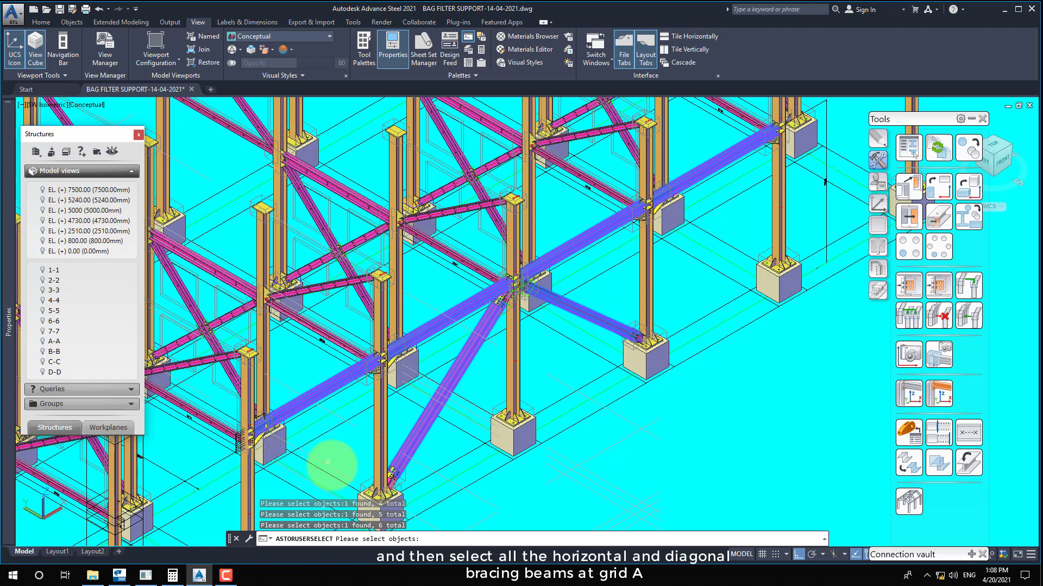
scroll(399, 476, up, 8)
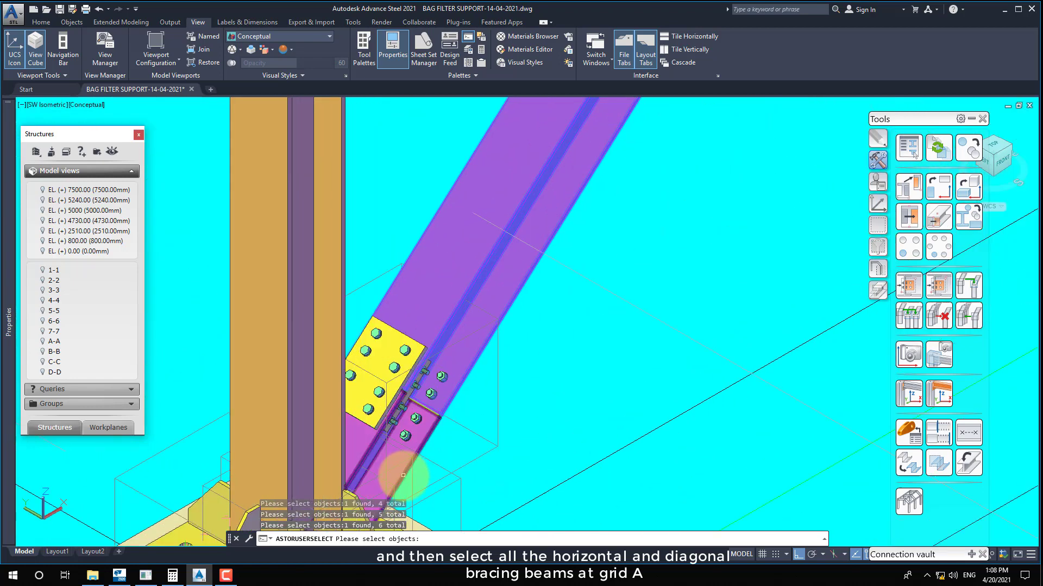
click(403, 475)
scroll(403, 475, down, 10)
scroll(542, 170, up, 4)
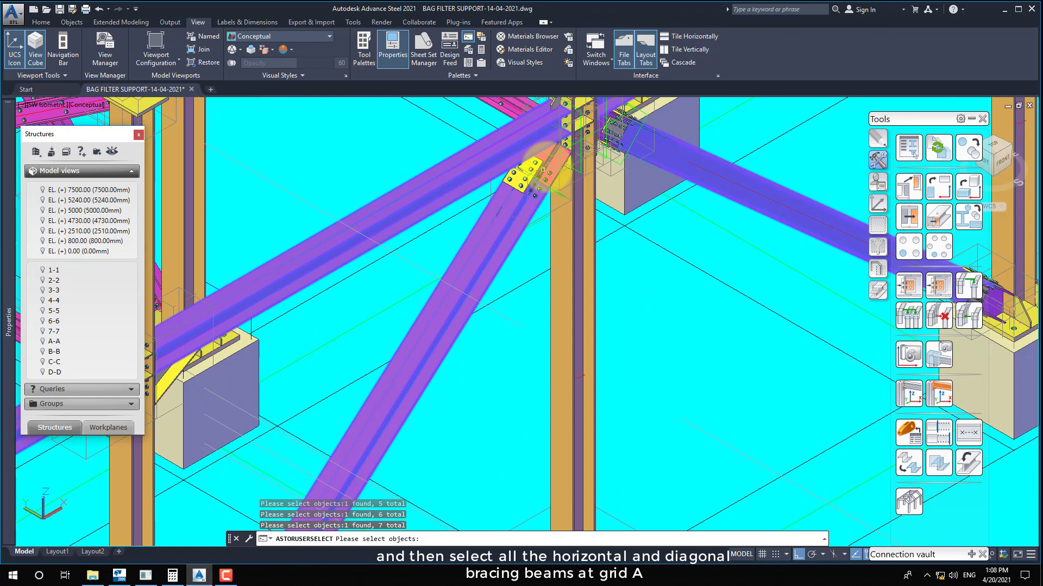
scroll(543, 170, up, 3)
Add the remaining three grid A bracing members, bringing the column-to-beam joint into view
click(541, 144)
scroll(515, 193, down, 2)
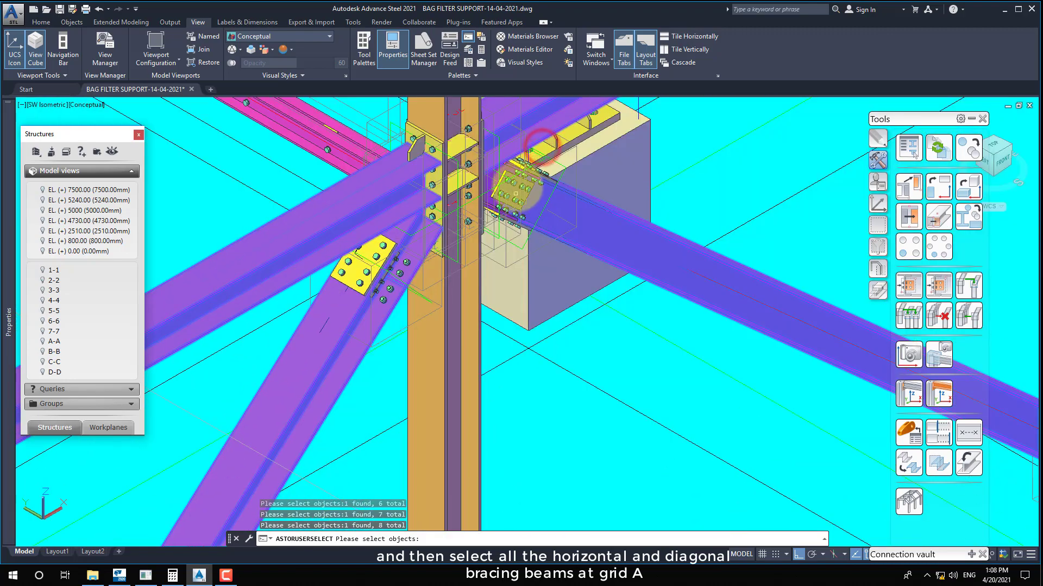
scroll(515, 193, up, 3)
click(469, 179)
scroll(519, 305, down, 5)
scroll(729, 428, up, 4)
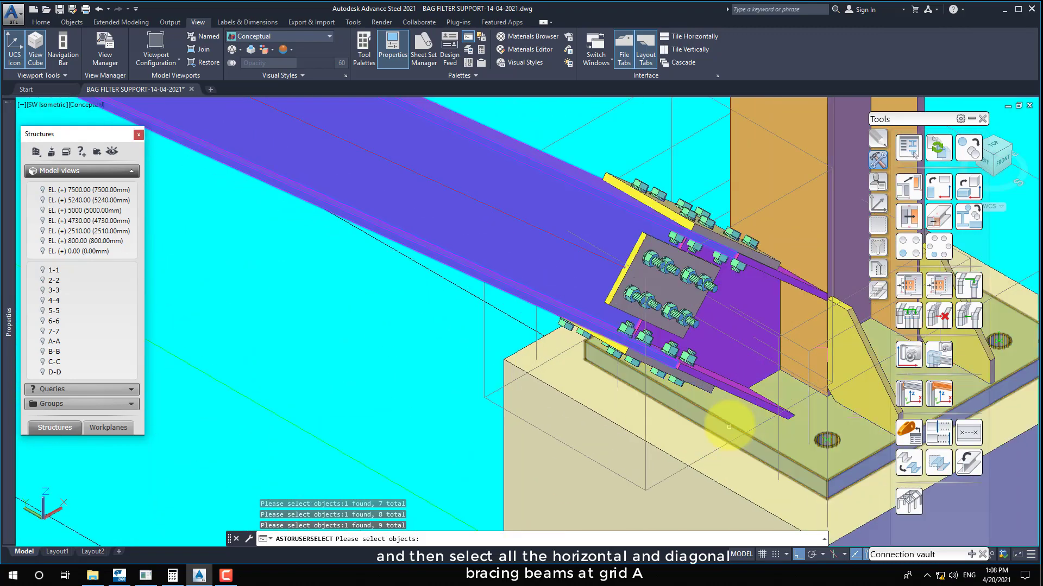
click(735, 398)
scroll(415, 424, down, 5)
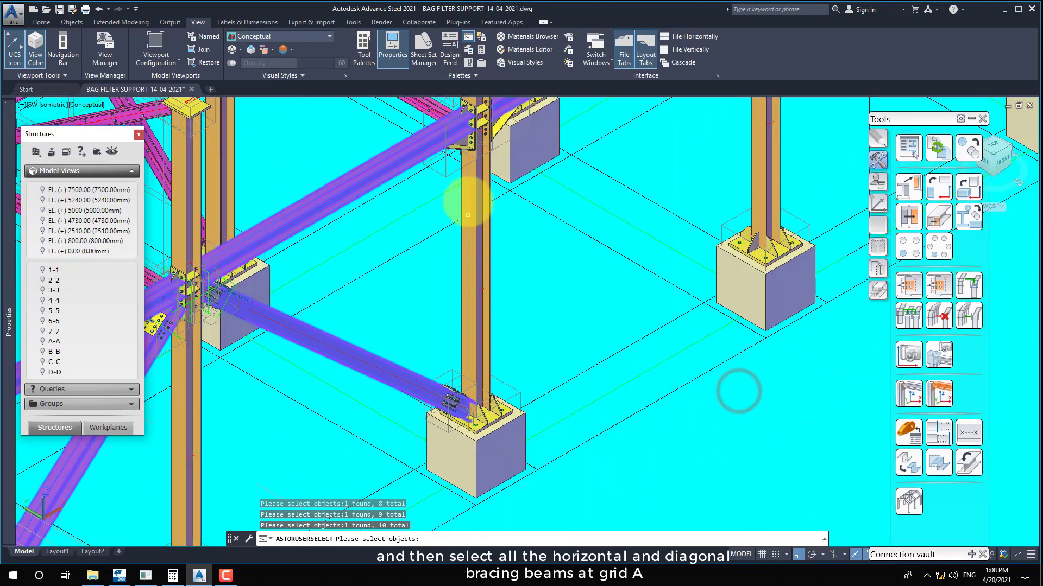
scroll(462, 254, up, 2)
middle_drag(444, 344, 310, 442)
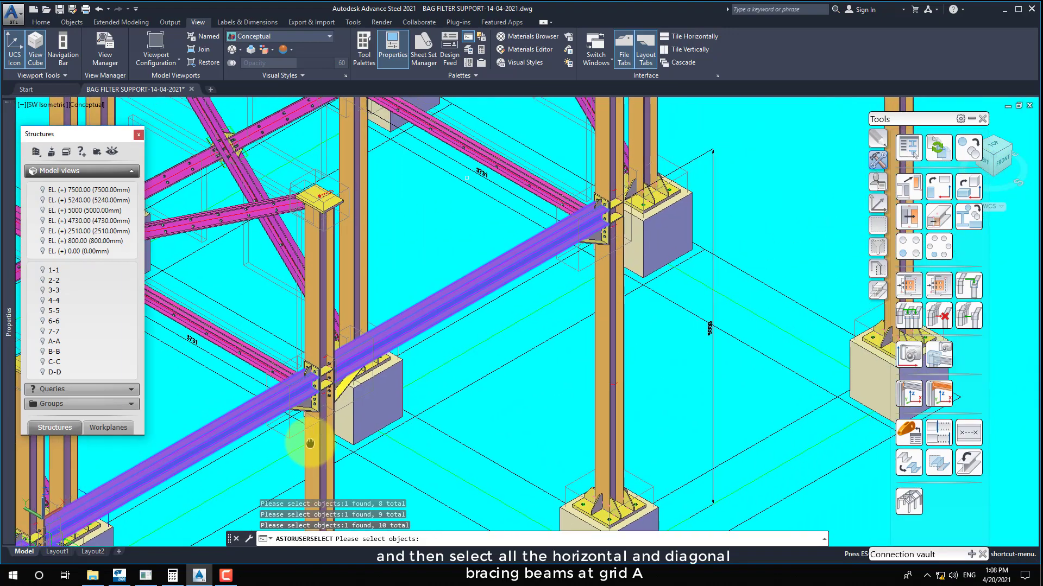
scroll(599, 228, up, 4)
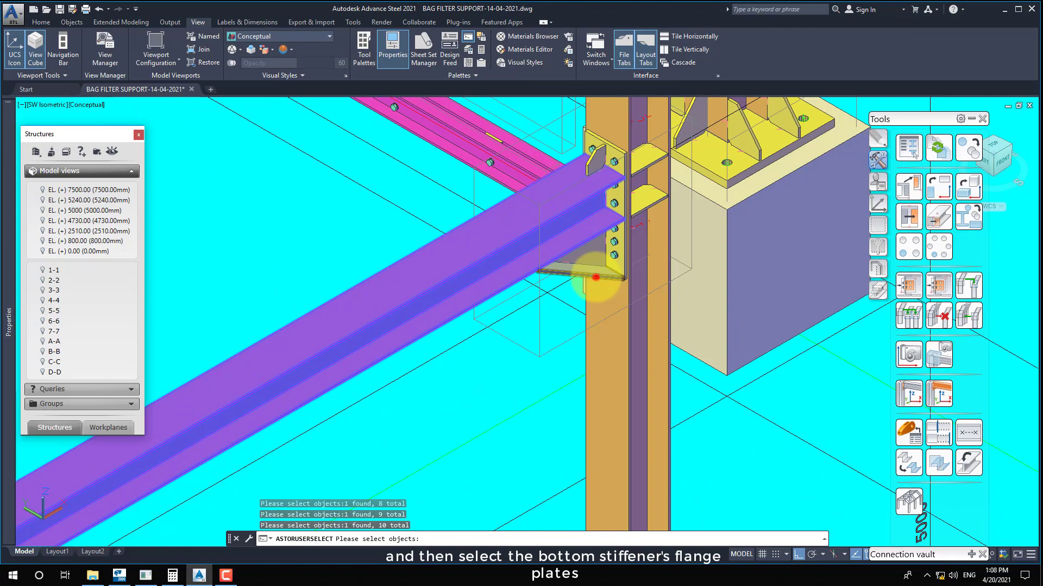
Pick the first three bottom stiffener flange plates at the grid A joints
click(595, 277)
scroll(559, 302, down, 4)
scroll(554, 310, up, 4)
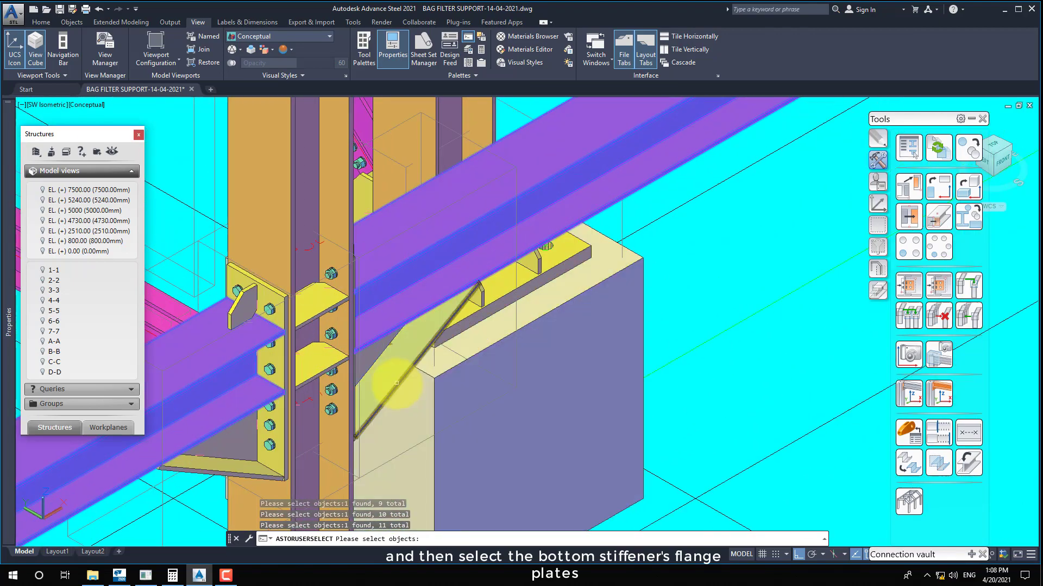
click(397, 383)
click(326, 415)
scroll(565, 342, down, 4)
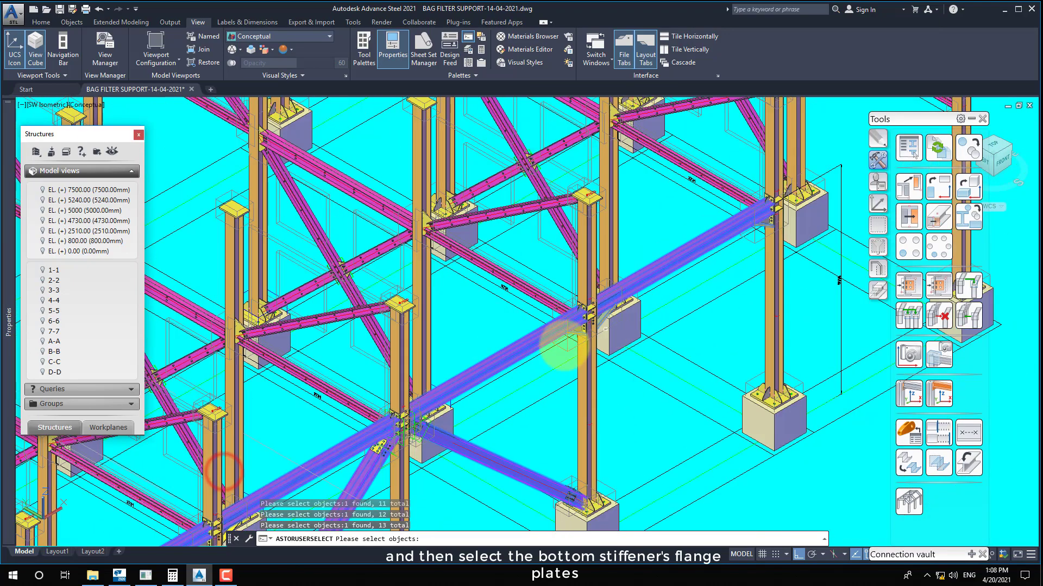
scroll(419, 360, up, 5)
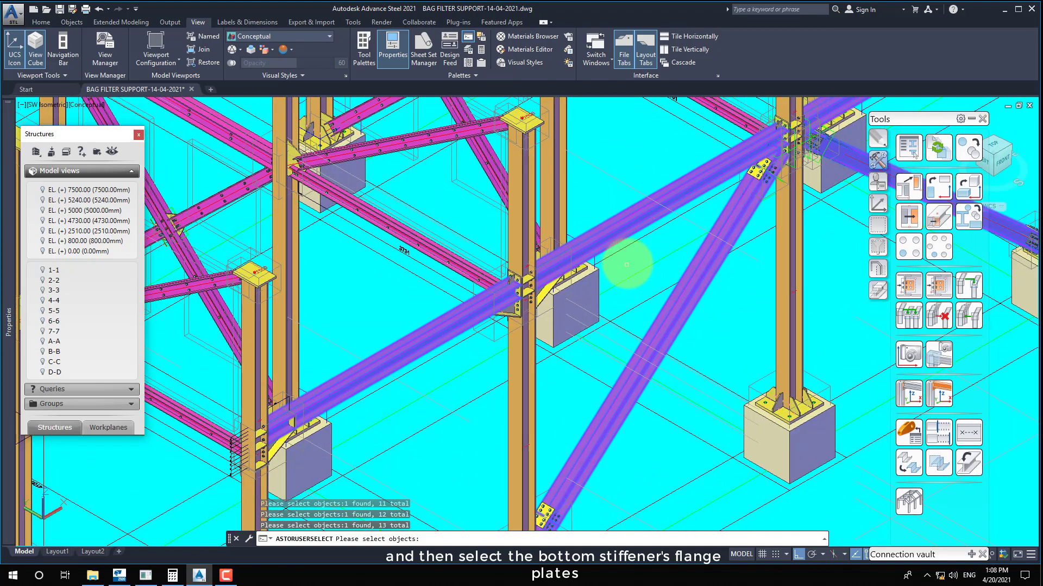
scroll(548, 295, up, 5)
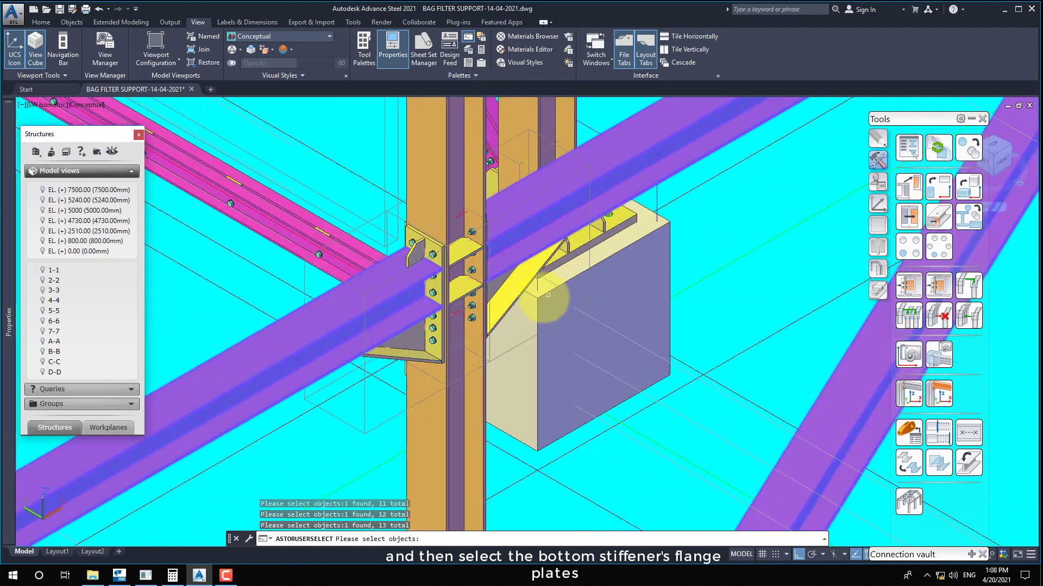
Pick four more stiffener plates, including the lower-left column's, making 17 selected objects
click(510, 306)
click(415, 356)
scroll(281, 432, down, 5)
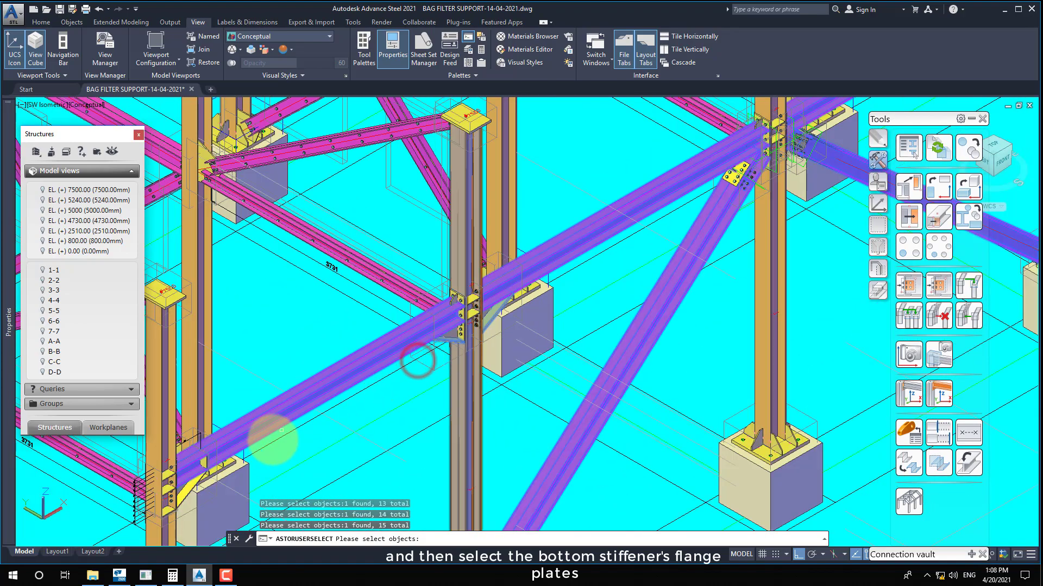
scroll(180, 483, up, 5)
click(184, 496)
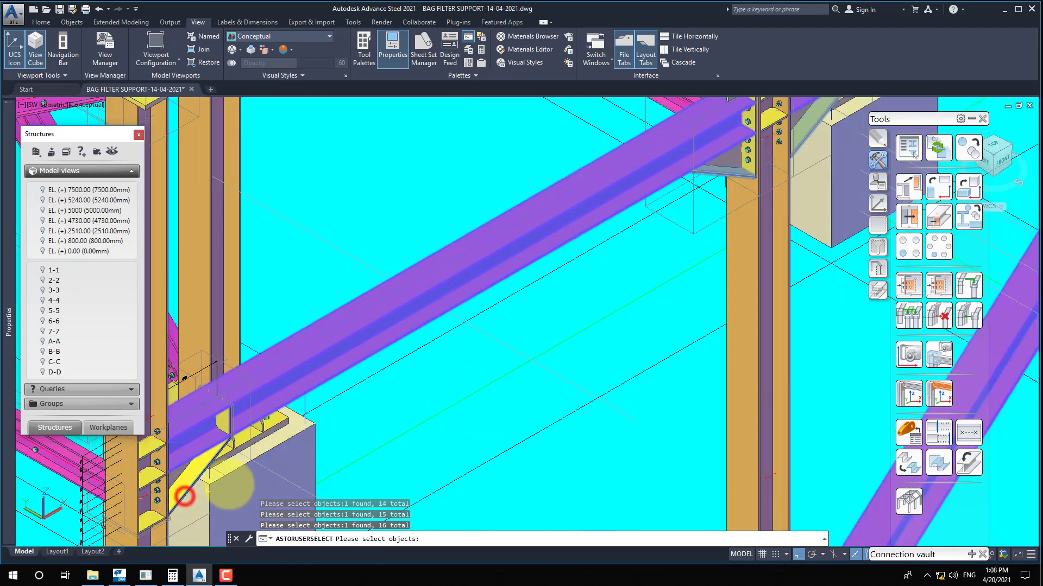
scroll(234, 451, up, 5)
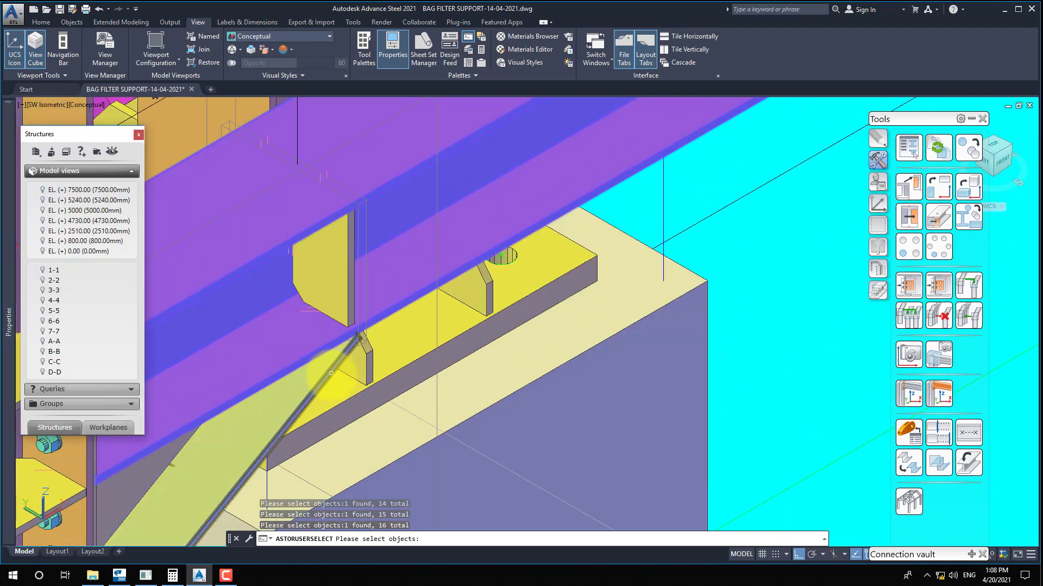
click(330, 378)
scroll(326, 380, down, 6)
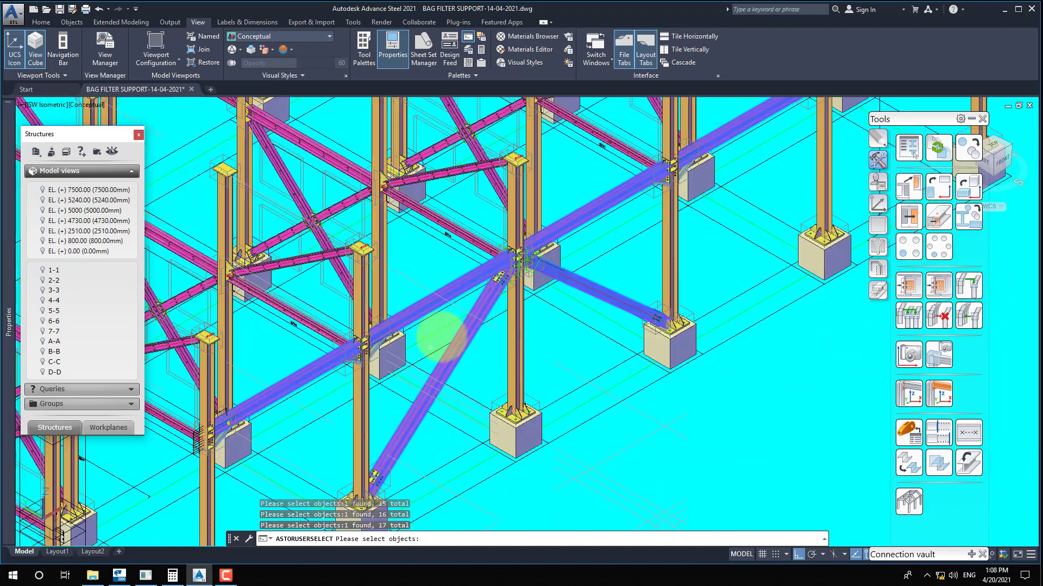
scroll(374, 341, up, 2)
scroll(347, 358, up, 3)
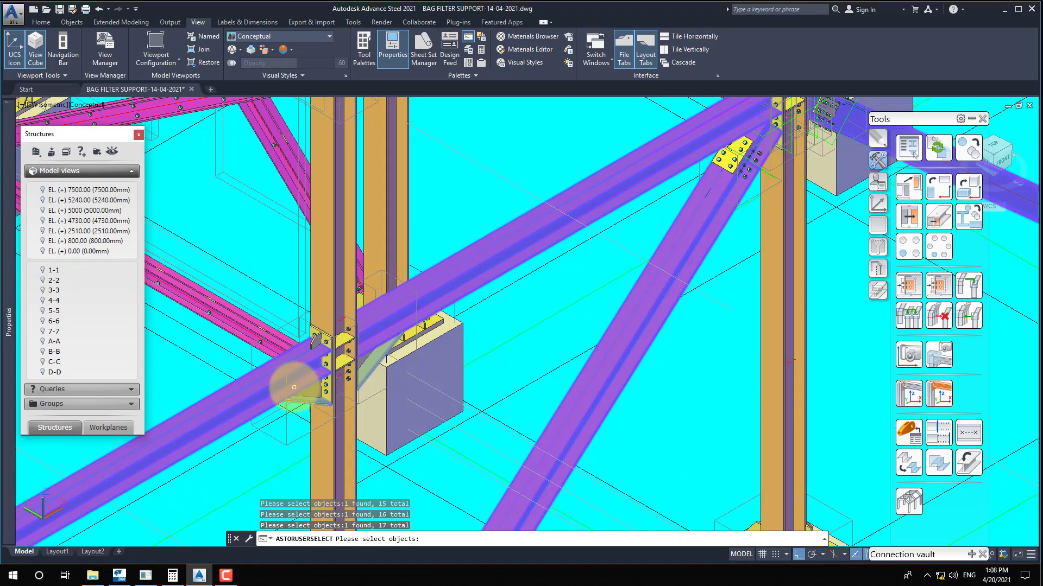
scroll(299, 378, up, 2)
scroll(315, 387, down, 5)
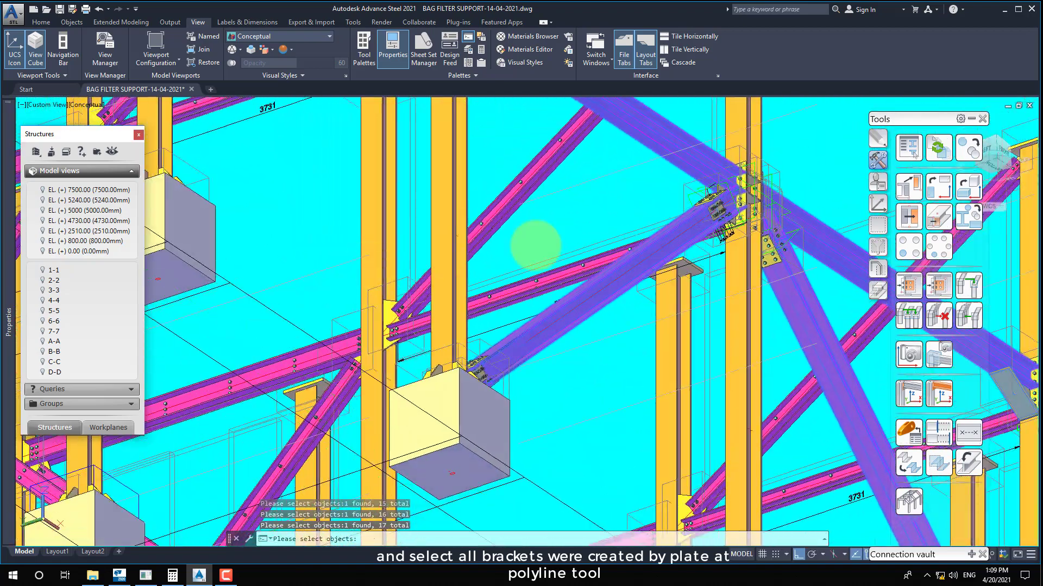
Add the bracket plates and the upper and lower plates at the brace connections to the selection
scroll(740, 181, up, 5)
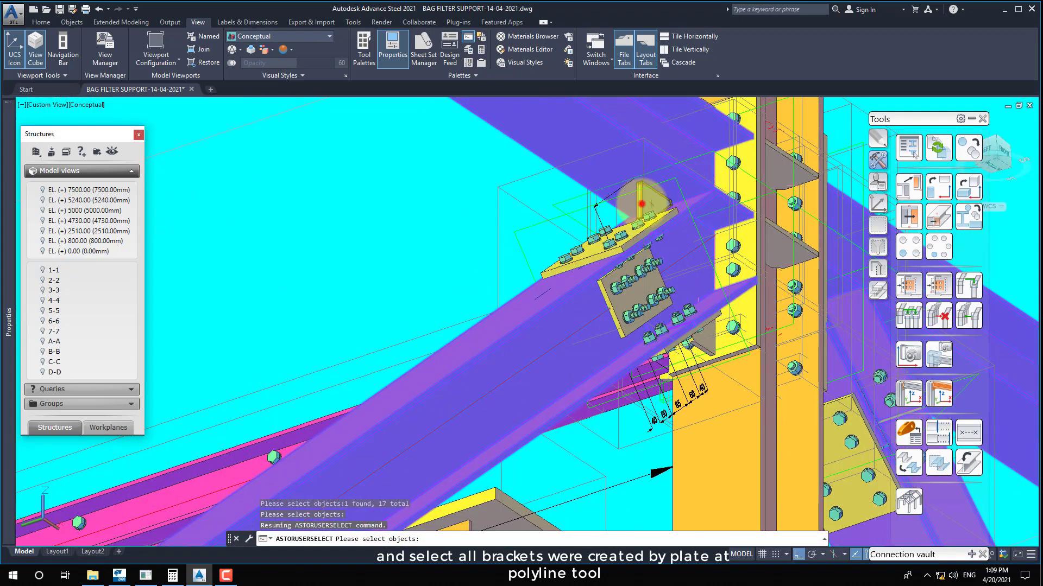
click(700, 326)
scroll(703, 353, up, 3)
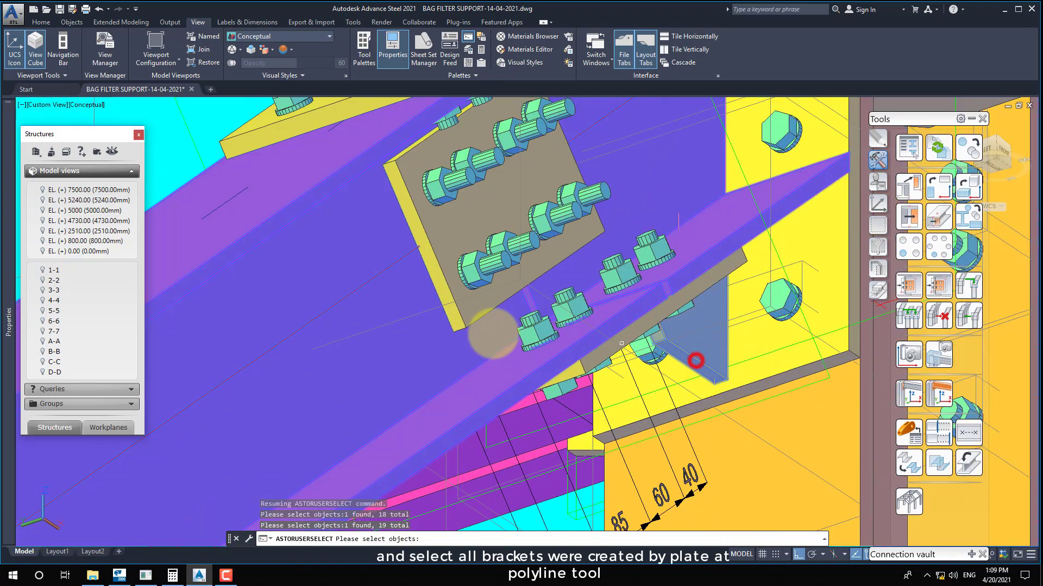
scroll(694, 359, down, 5)
click(323, 293)
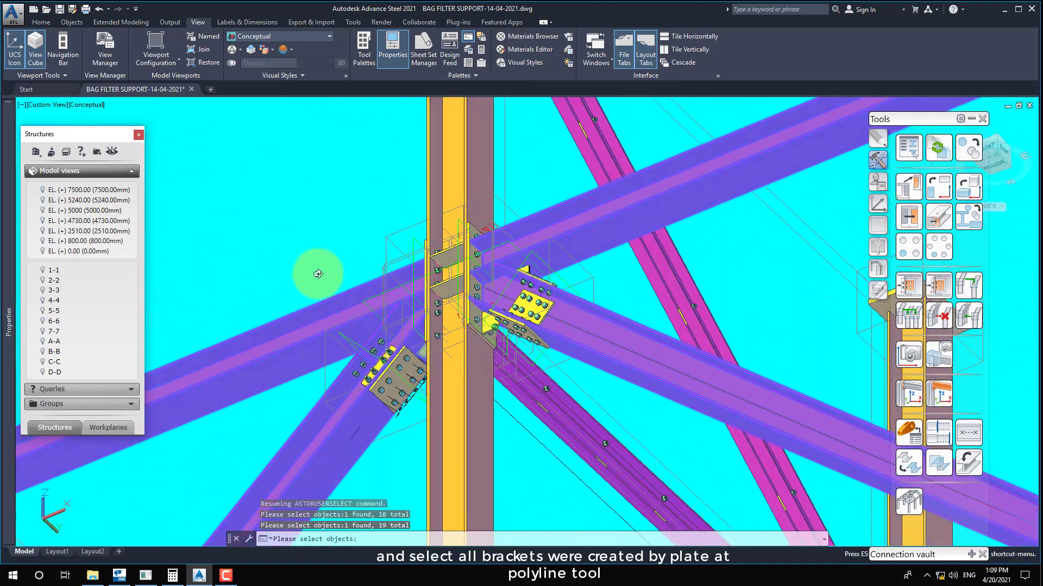
scroll(525, 264, up, 5)
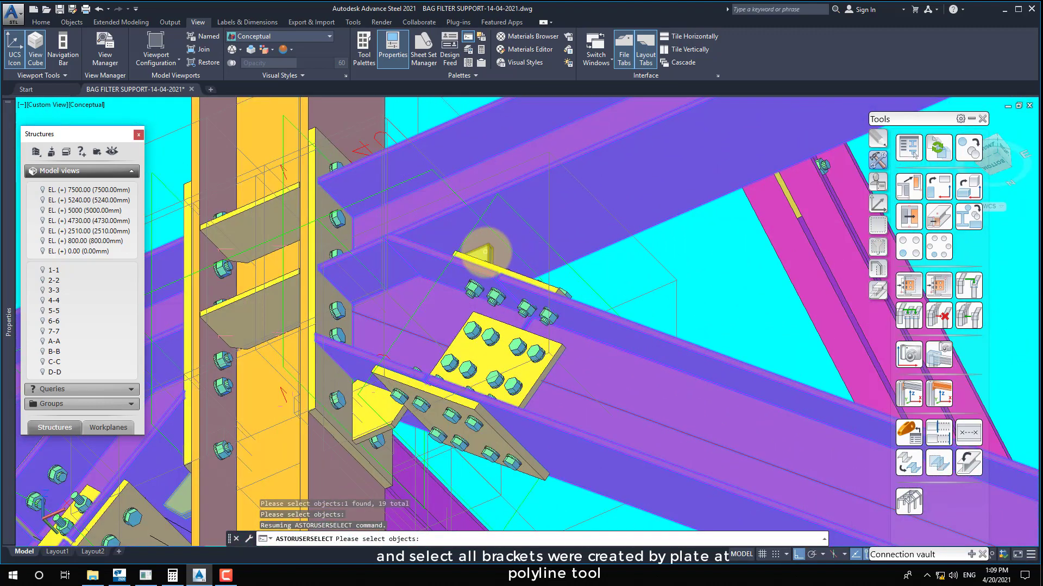
click(488, 252)
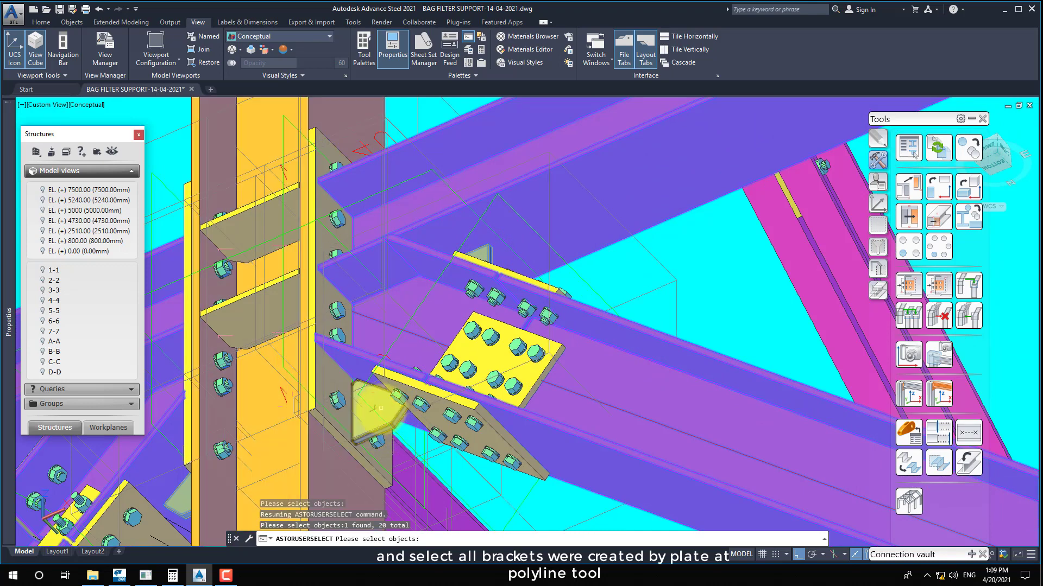
click(397, 411)
Inspect the column joint and finish the selection at 21 objects
scroll(497, 353, down, 3)
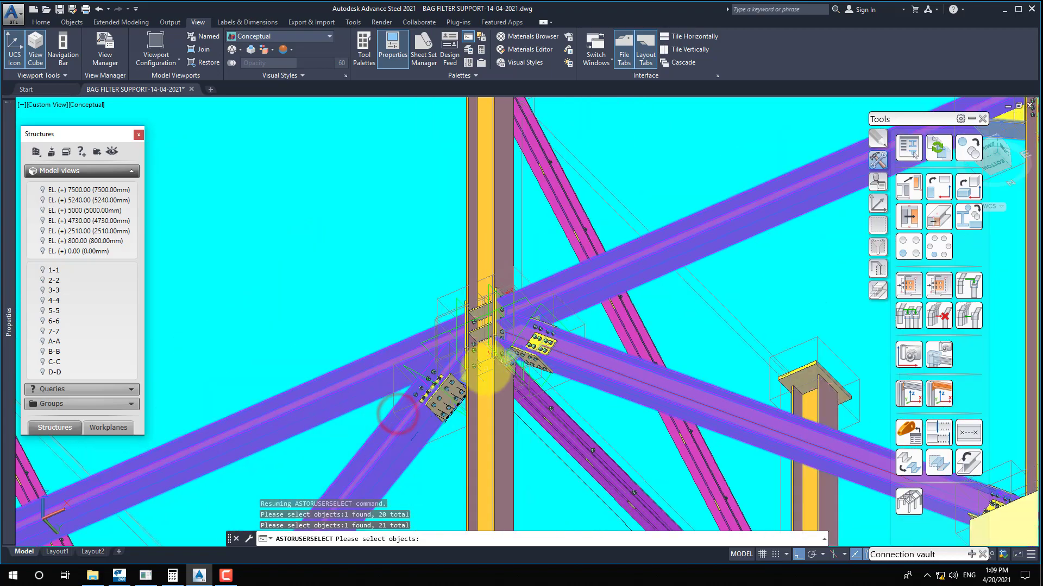
shift+middle_drag(497, 353, 652, 470)
scroll(540, 277, down, 6)
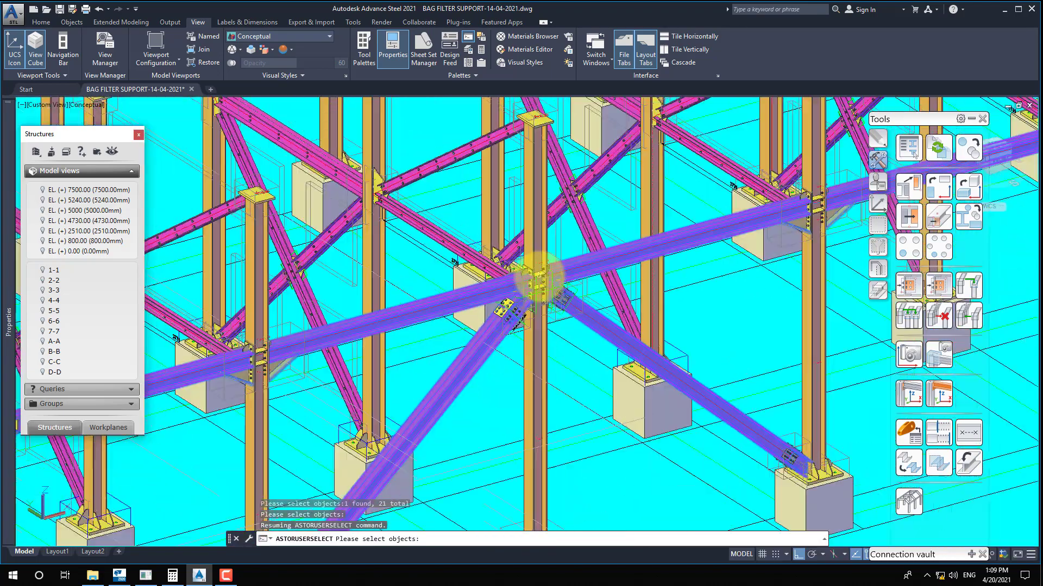
scroll(688, 421, up, 3)
scroll(779, 371, down, 3)
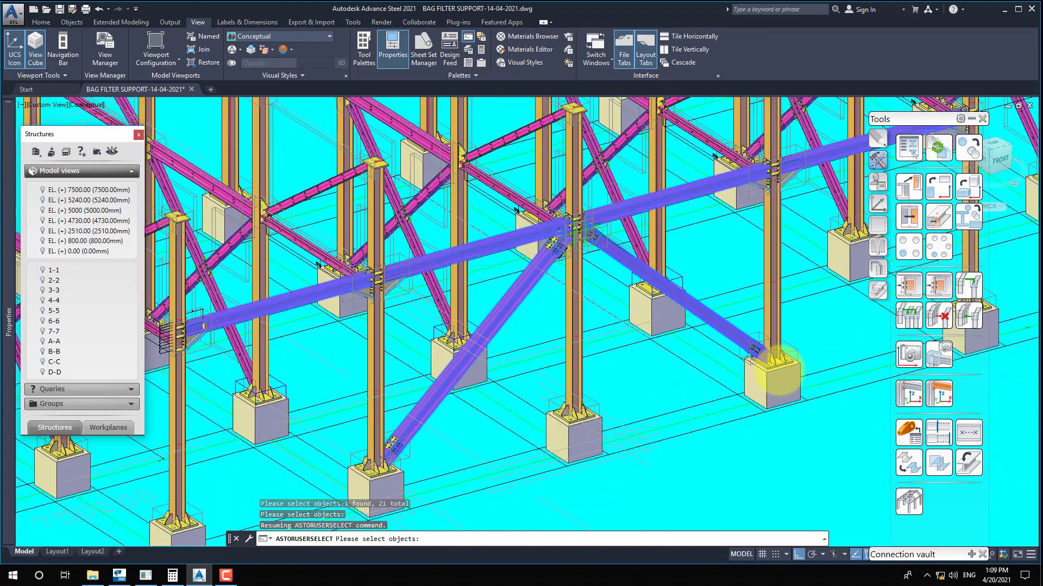
scroll(403, 453, up, 4)
scroll(404, 454, down, 4)
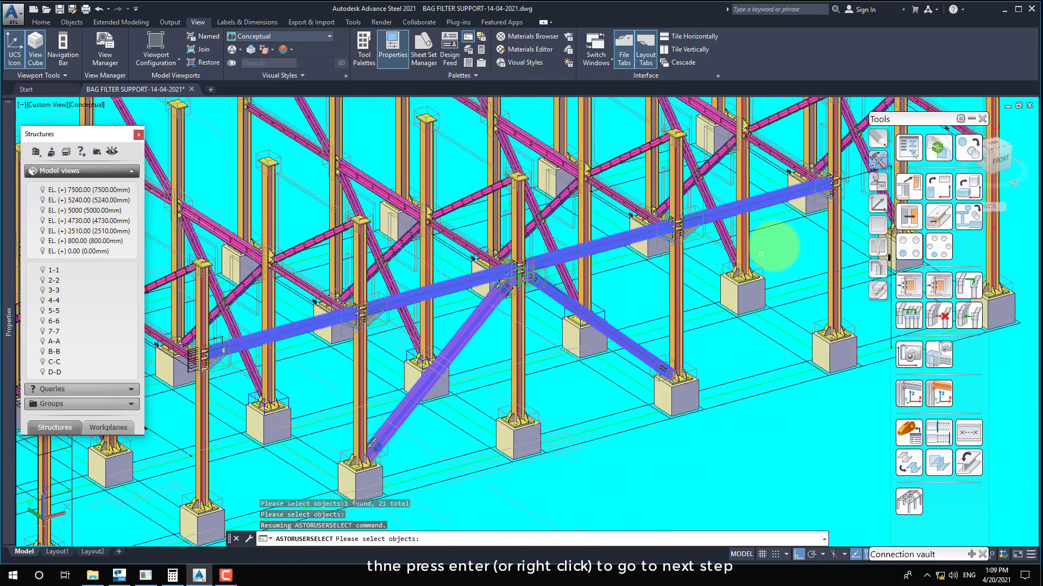
scroll(822, 205, up, 4)
scroll(821, 205, down, 4)
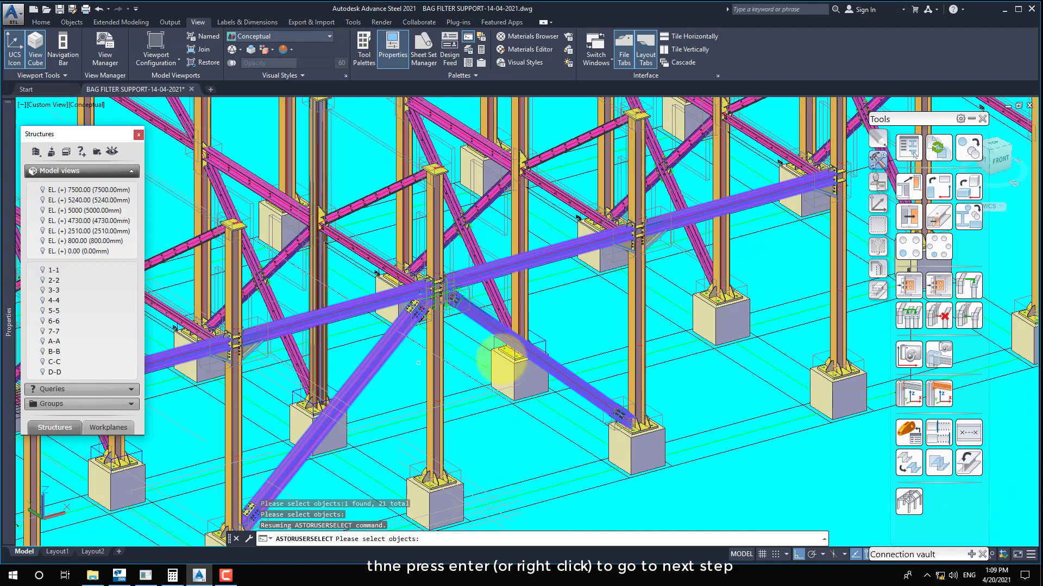
scroll(326, 391, down, 2)
scroll(317, 390, up, 1)
scroll(477, 368, up, 5)
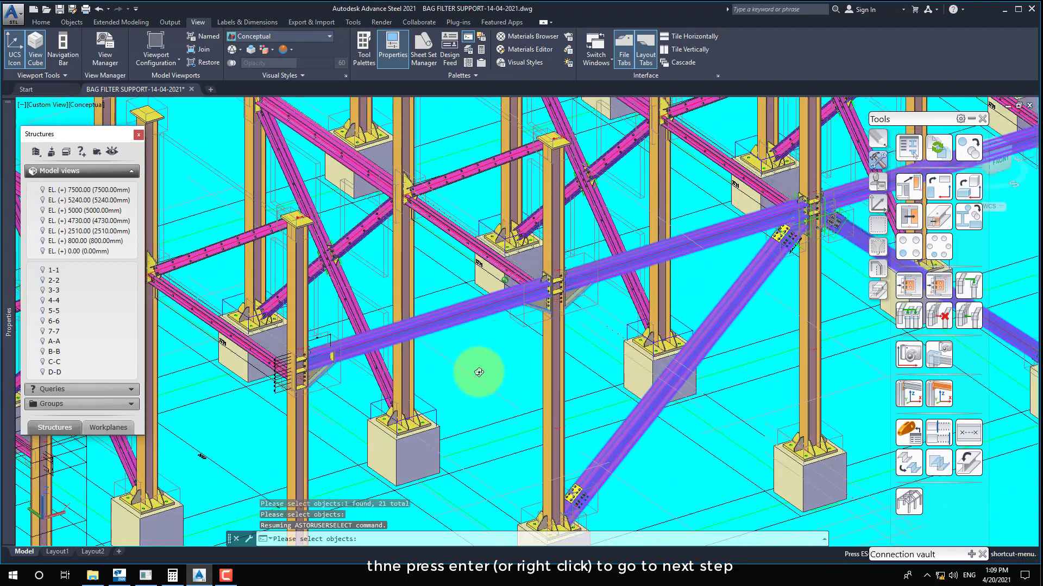
scroll(498, 396, down, 2)
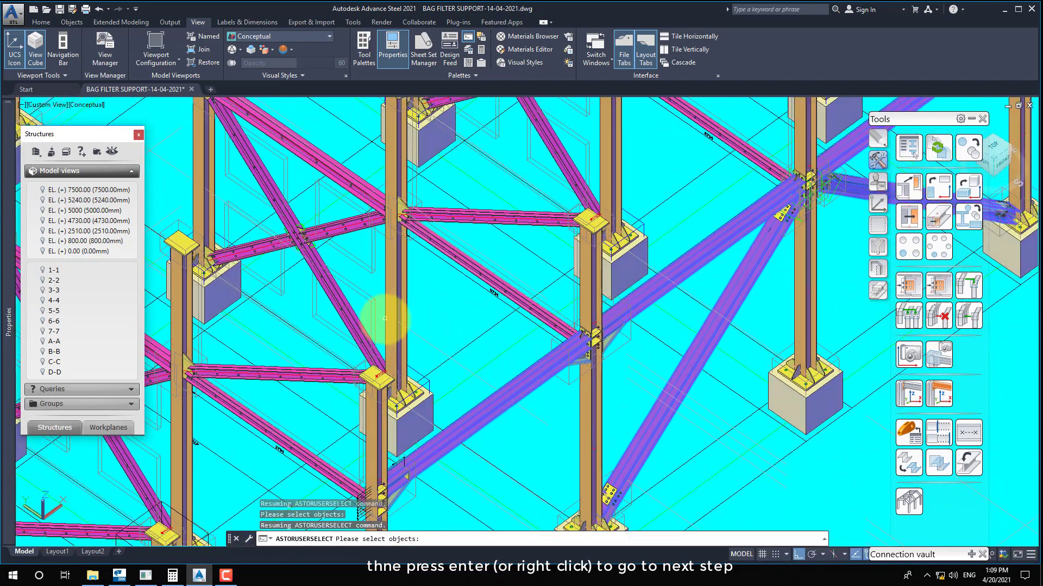
scroll(362, 318, down, 2)
scroll(462, 315, down, 2)
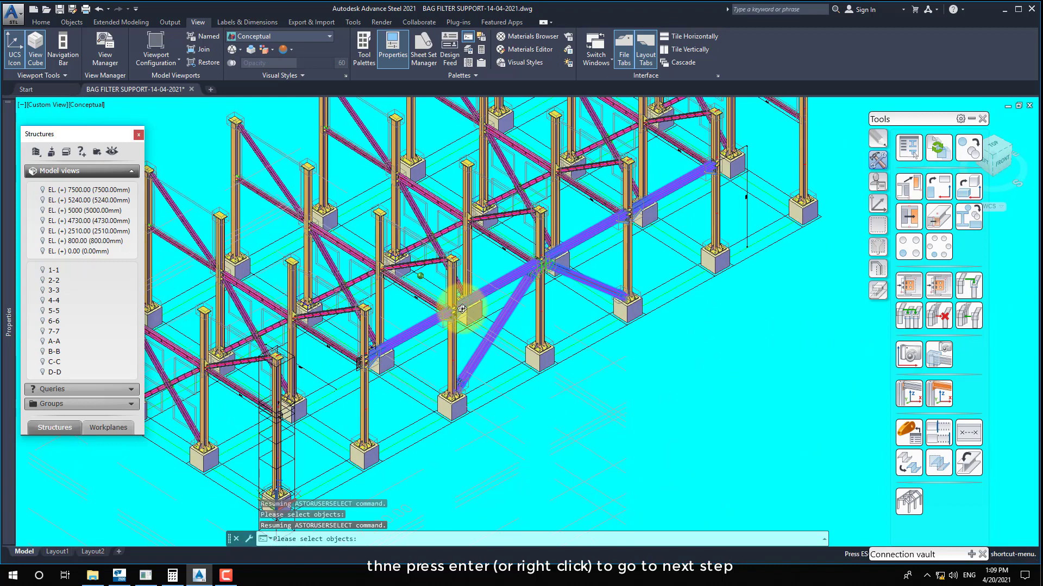
scroll(461, 315, up, 2)
right_click(622, 365)
scroll(668, 374, down, 2)
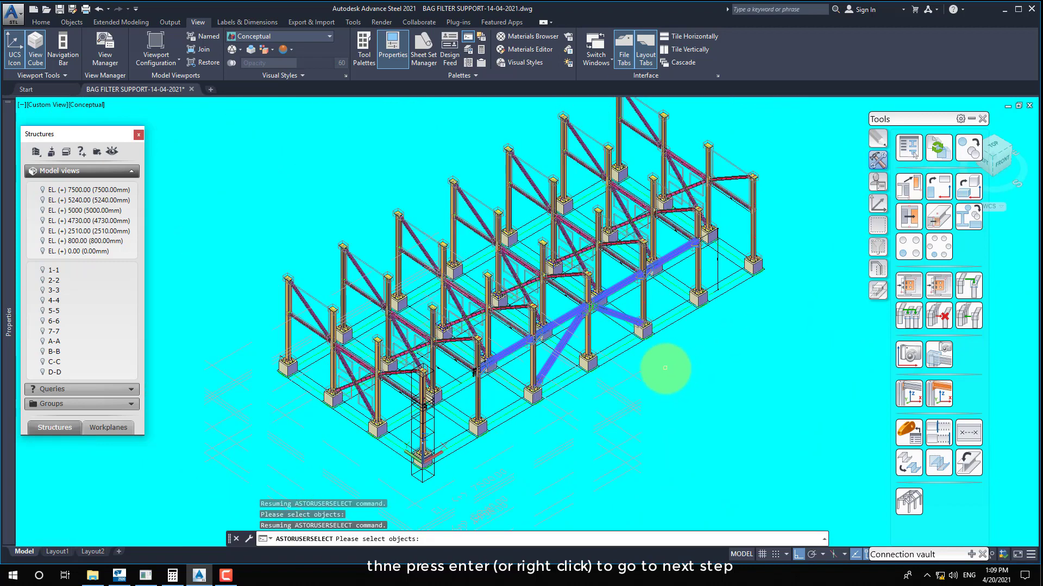
Mirror the 138 selected objects about an ortho line through grid 1's midpoint onto grid D
right_click(666, 369)
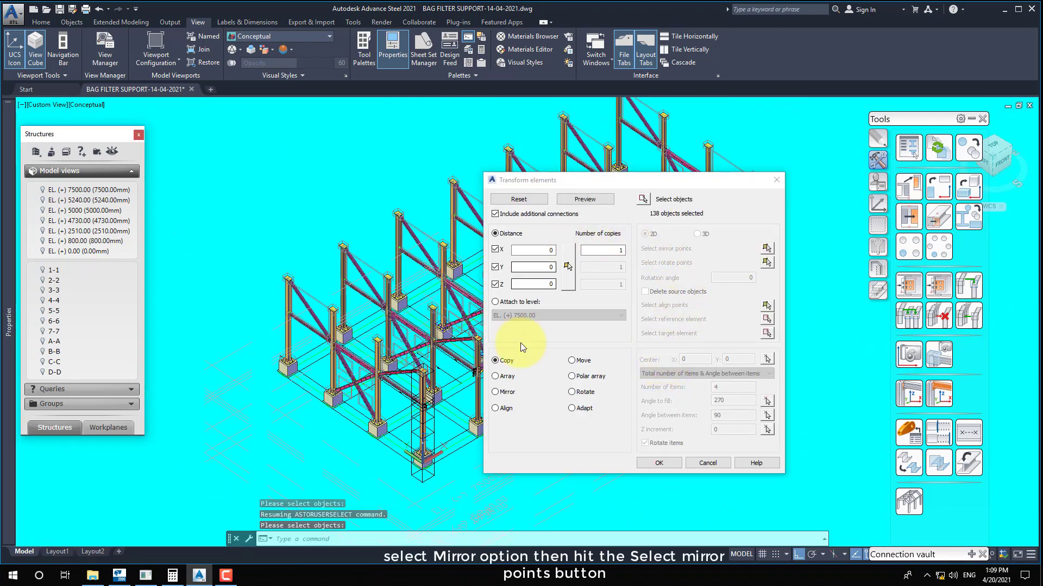
click(495, 392)
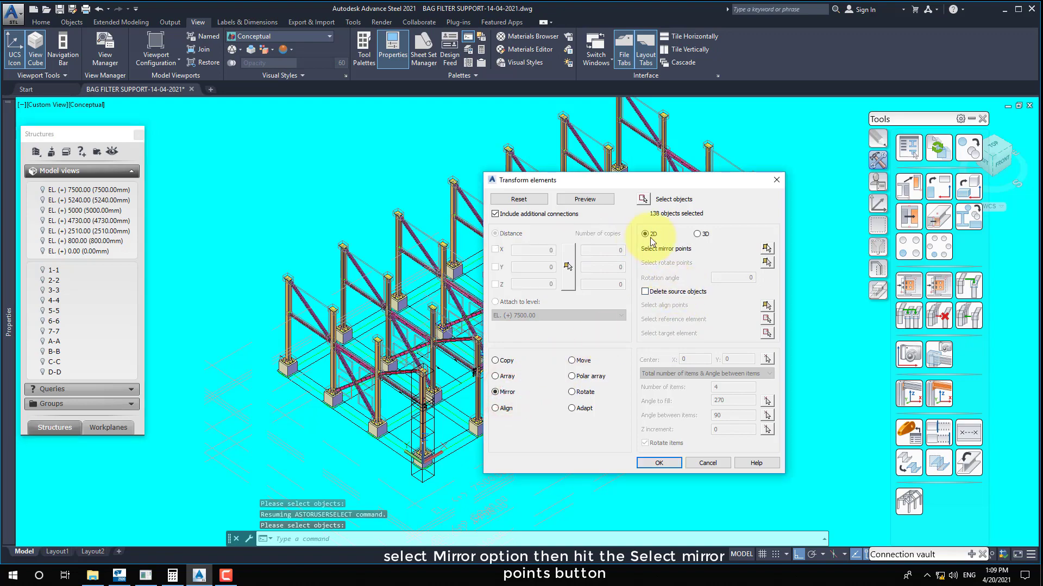
click(766, 248)
scroll(345, 426, up, 2)
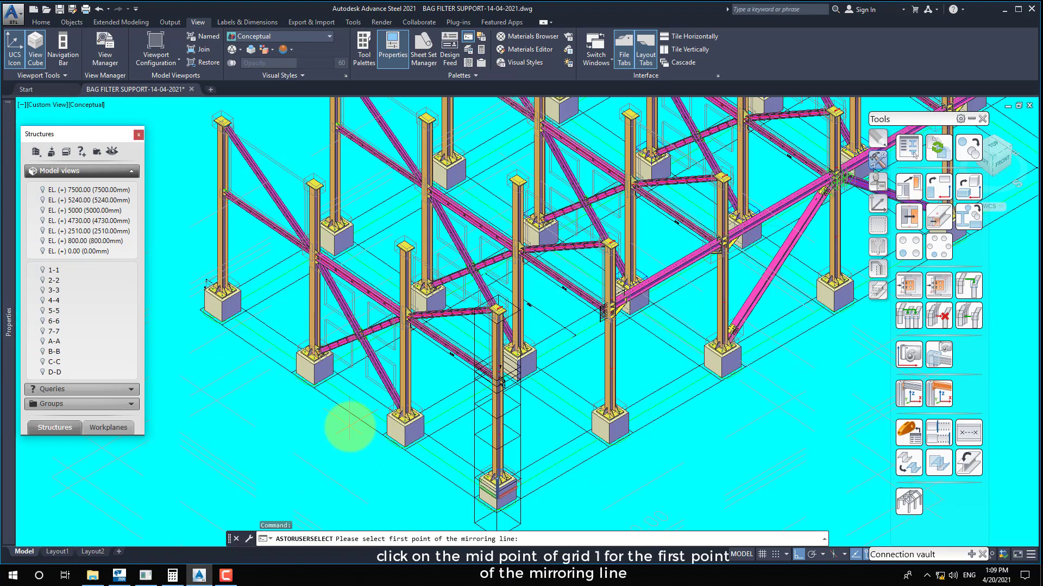
shift+right_click(350, 431)
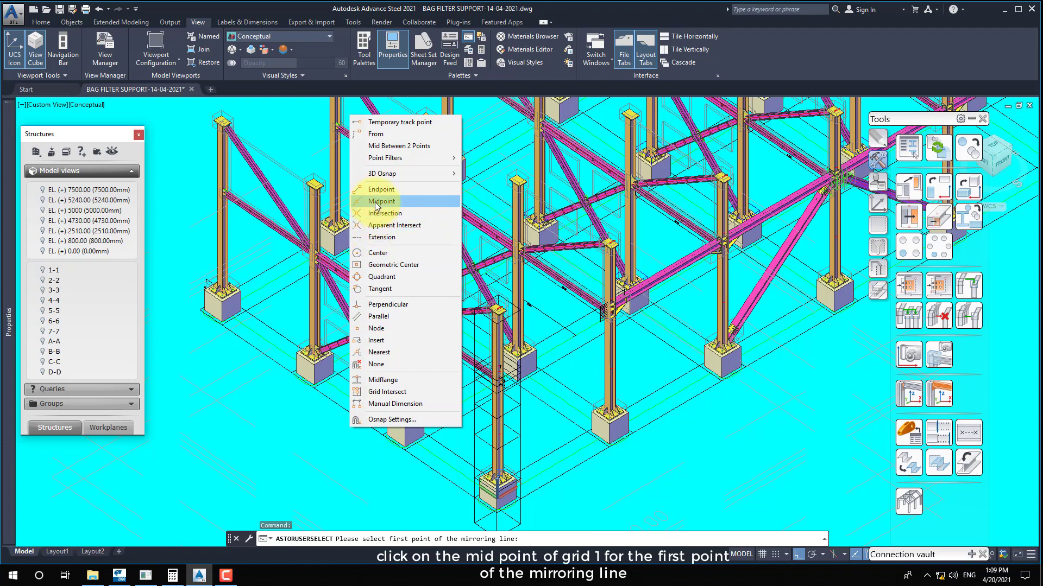
click(375, 202)
click(360, 404)
scroll(293, 456, down, 3)
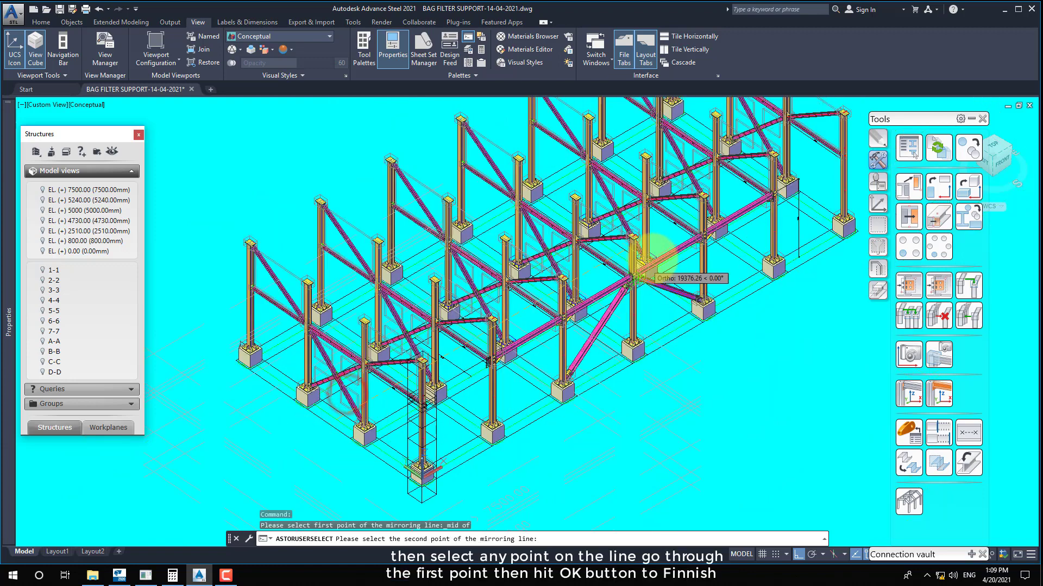
scroll(624, 315, up, 1)
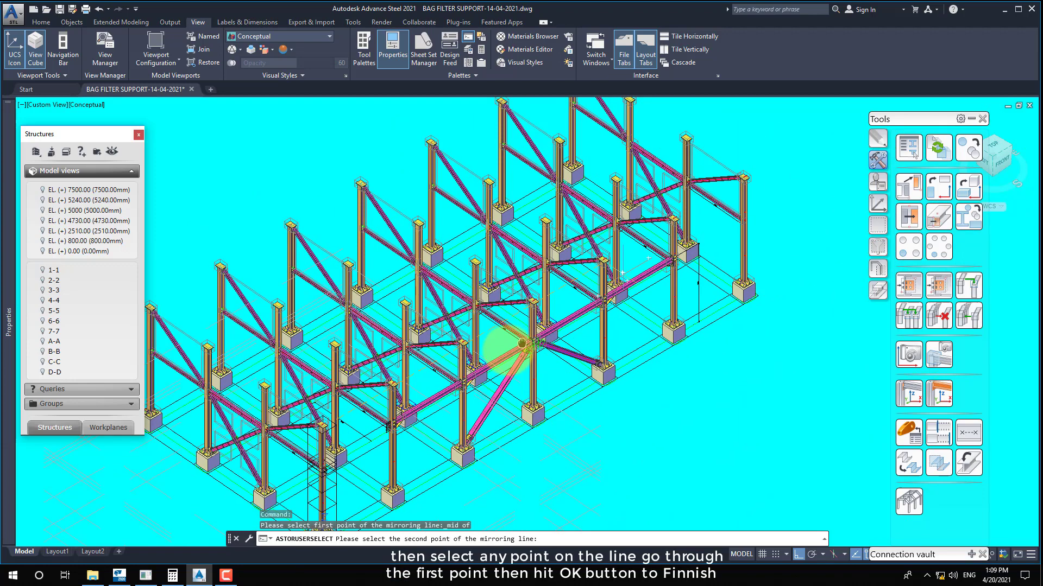
click(765, 171)
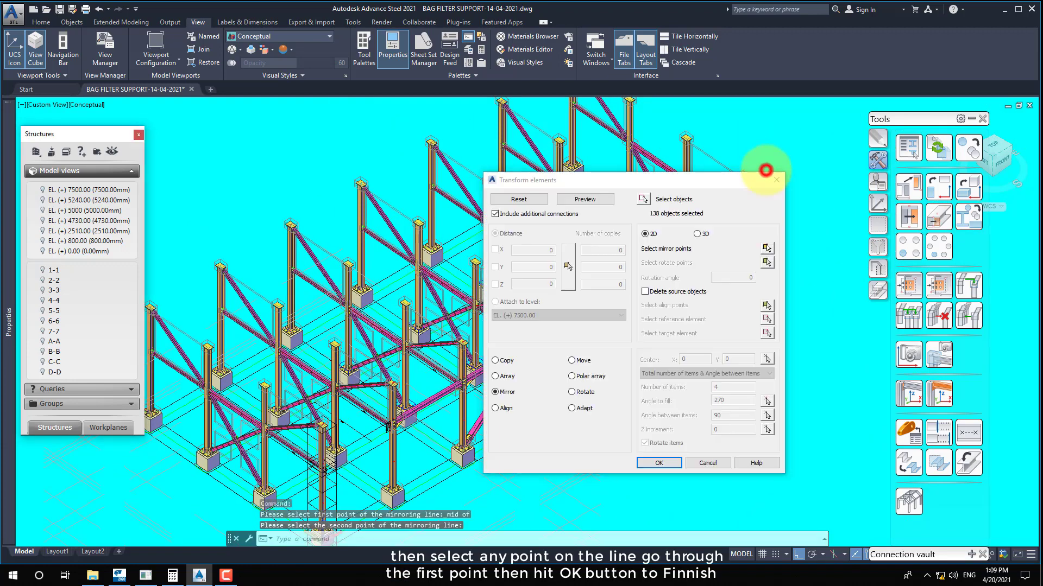
click(658, 463)
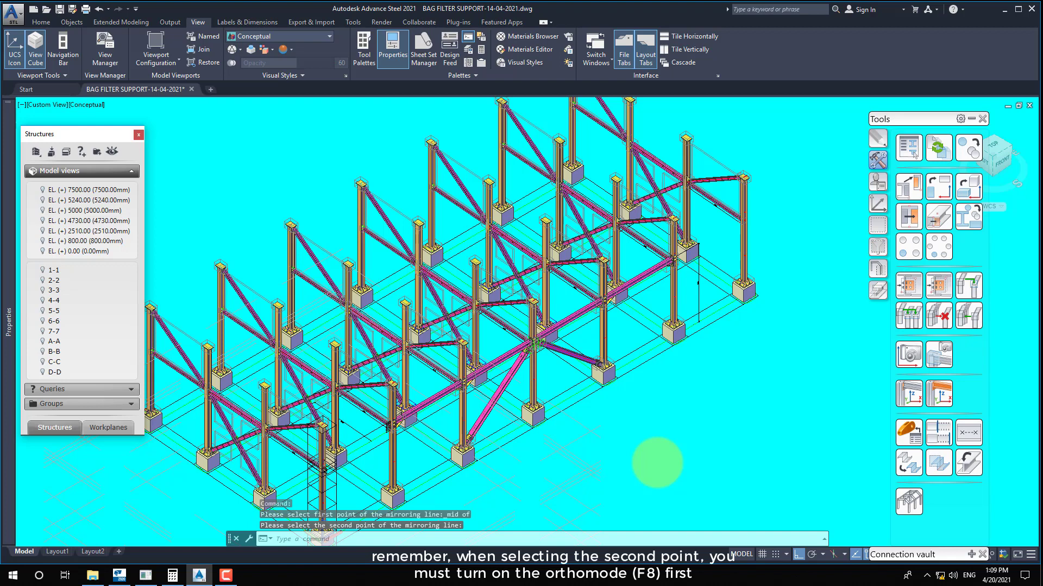
Show only the grid D-D frame and pan onto its horizontal bracing beam
click(657, 462)
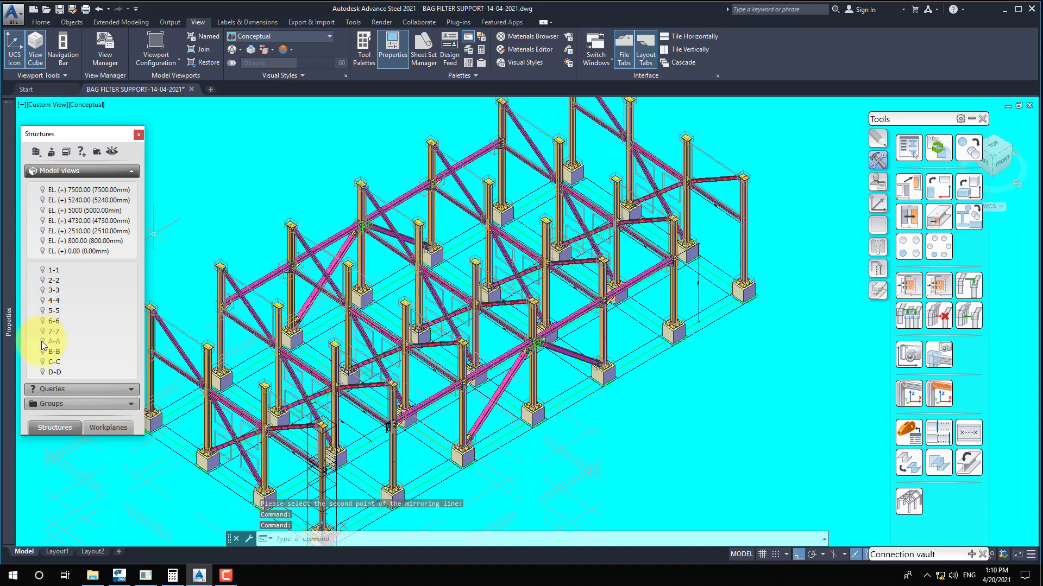
click(49, 372)
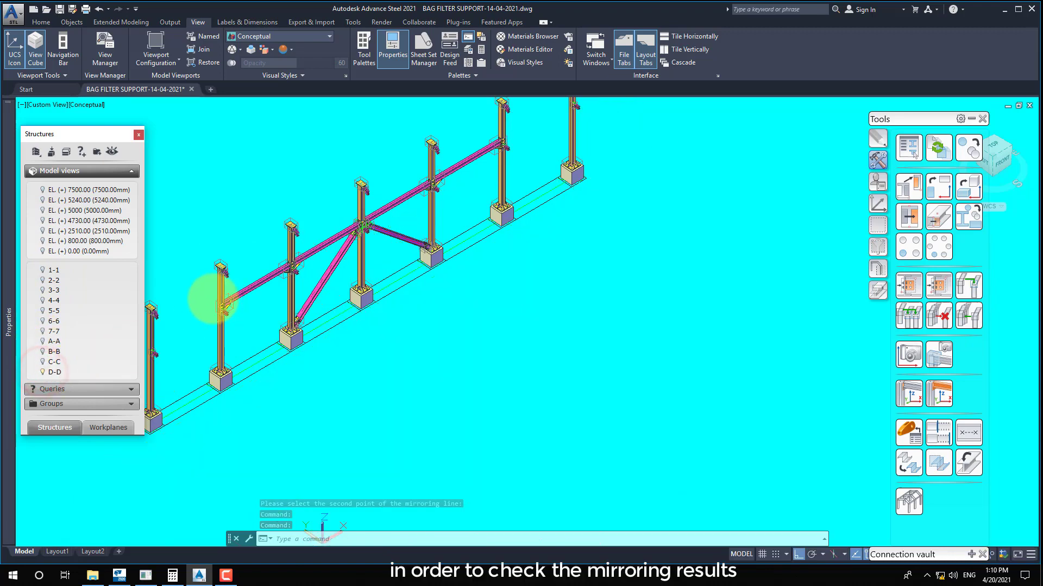
scroll(212, 305, up, 5)
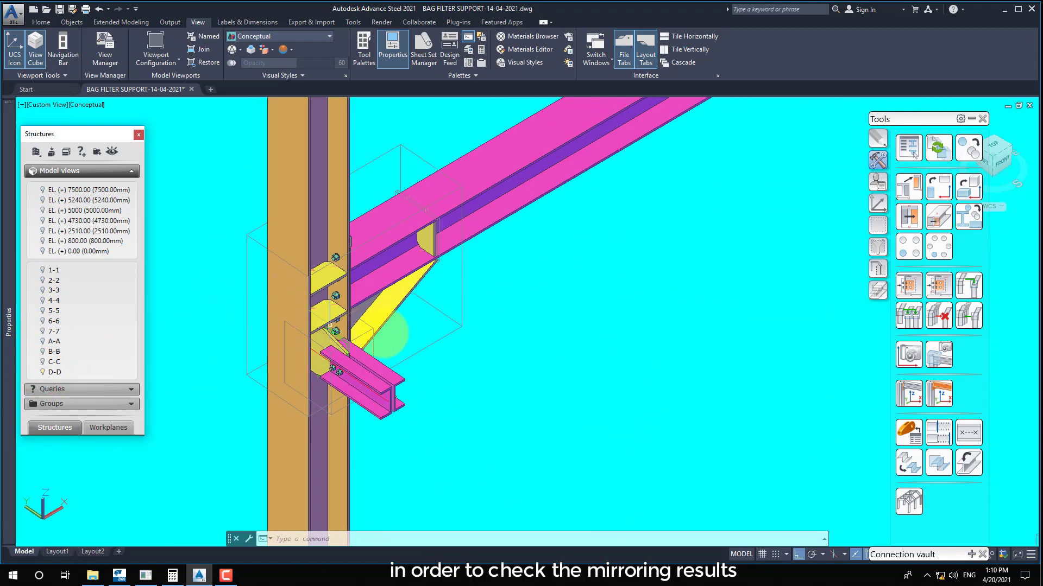
scroll(334, 353, down, 2)
middle_drag(438, 291, 397, 352)
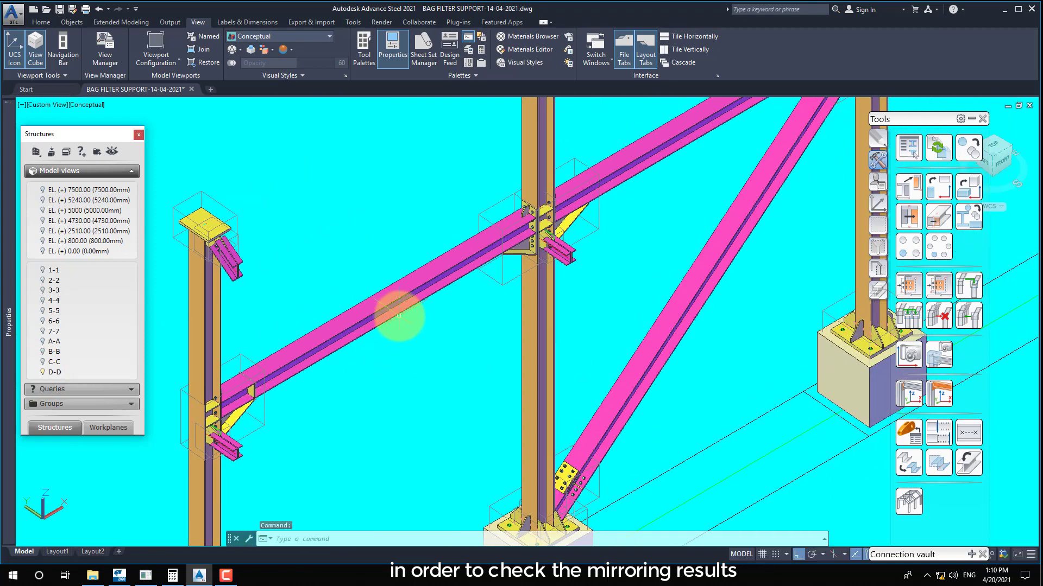
Isolate the grid D bracing beam with Show only selected, then return to the D-D view
click(400, 314)
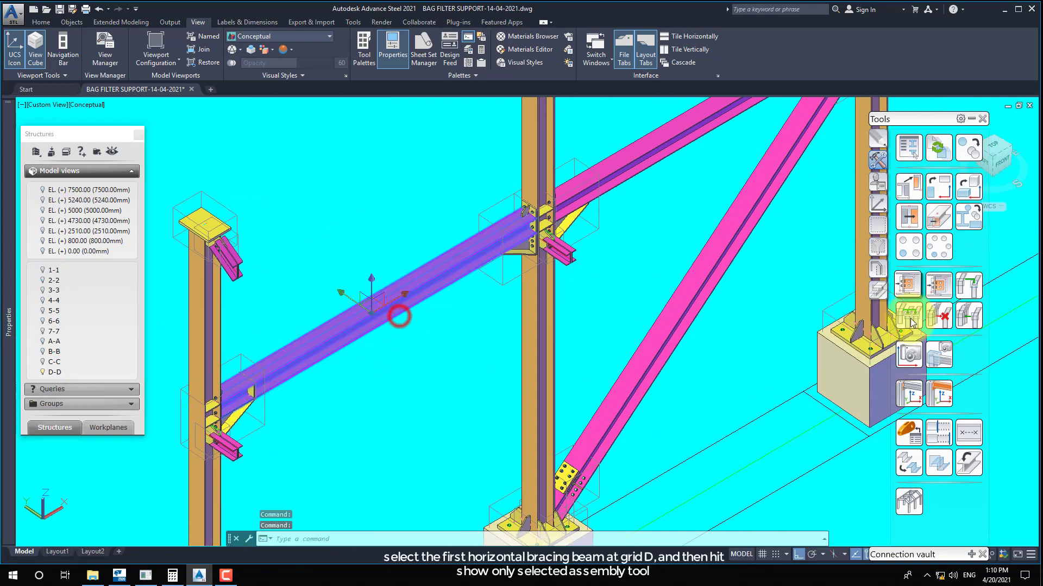
click(878, 269)
click(940, 318)
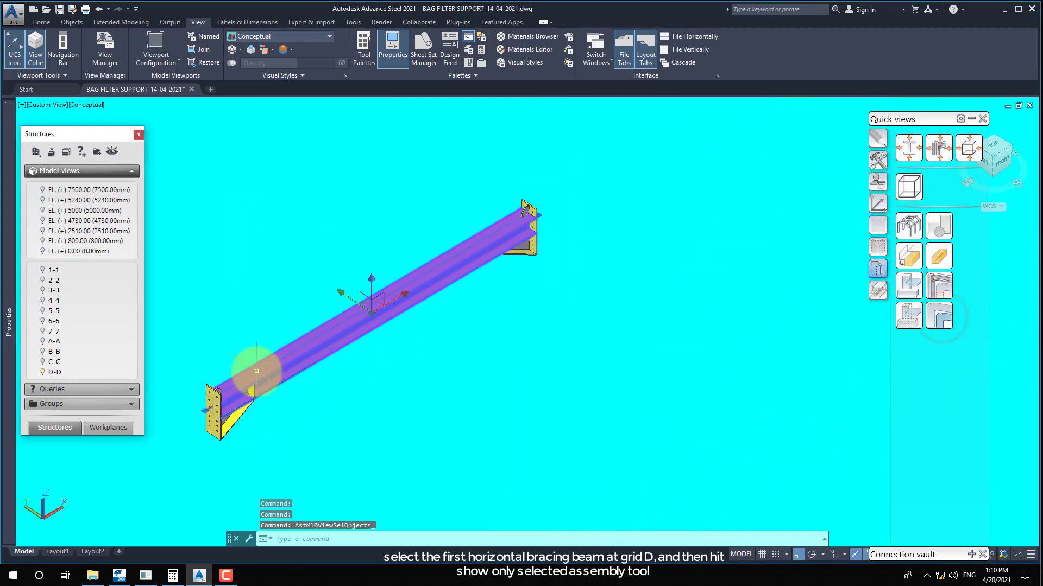
scroll(255, 372, up, 2)
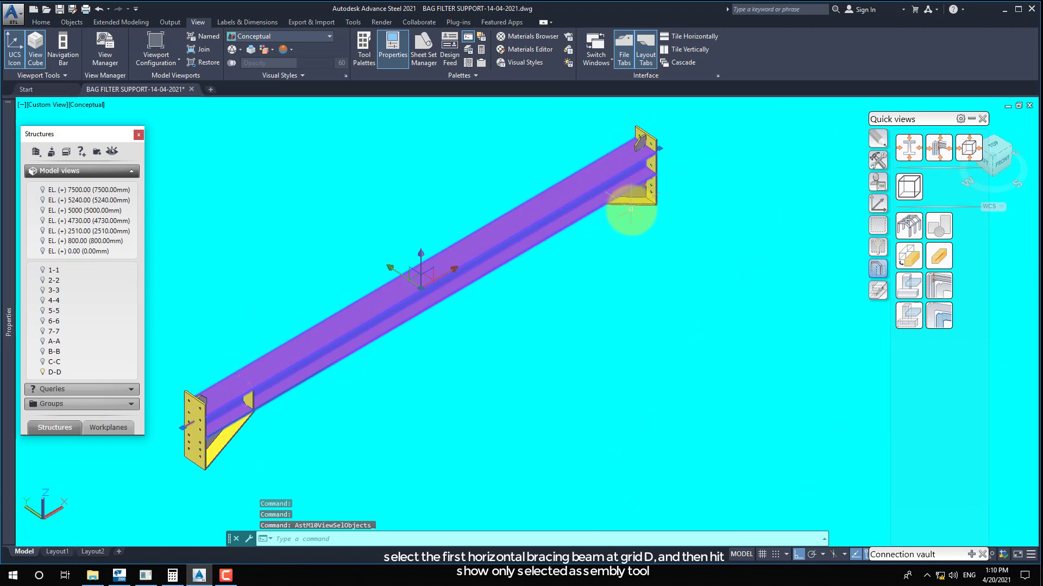
click(41, 373)
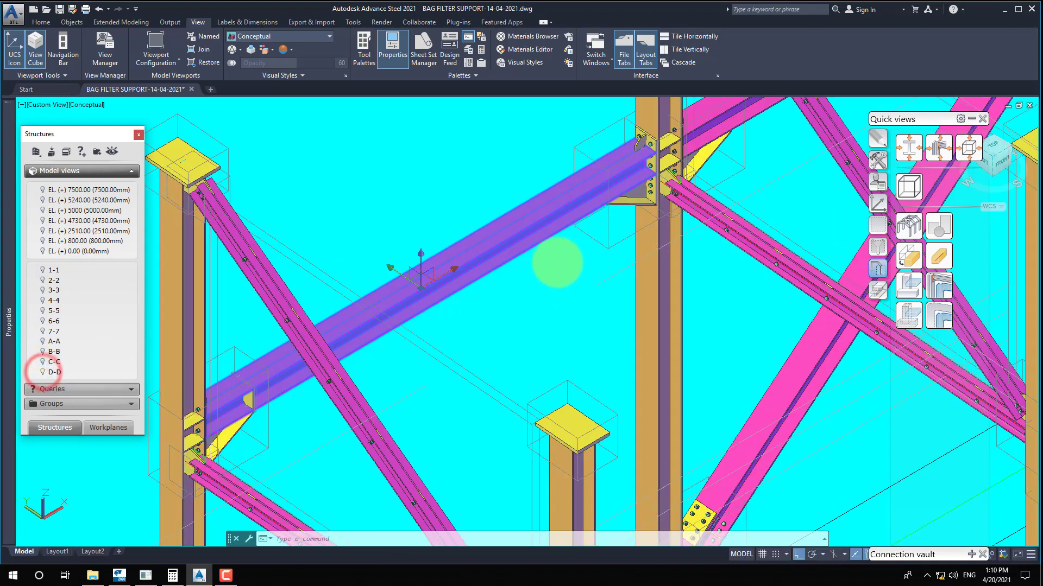
scroll(551, 264, down, 2)
scroll(507, 275, down, 2)
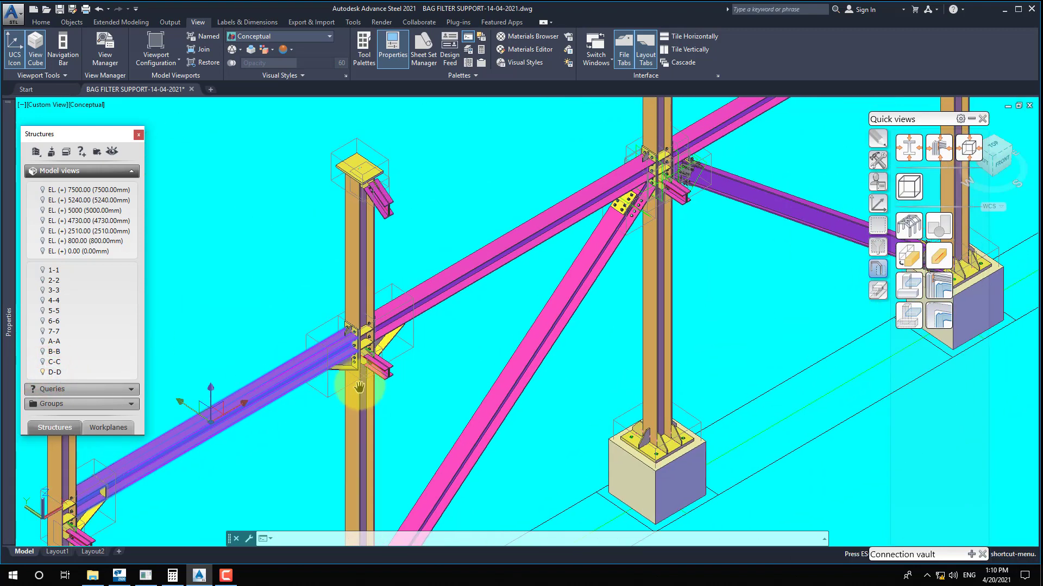
Isolate the upper bracing beam assembly, then return to the D-D frame view
click(533, 243)
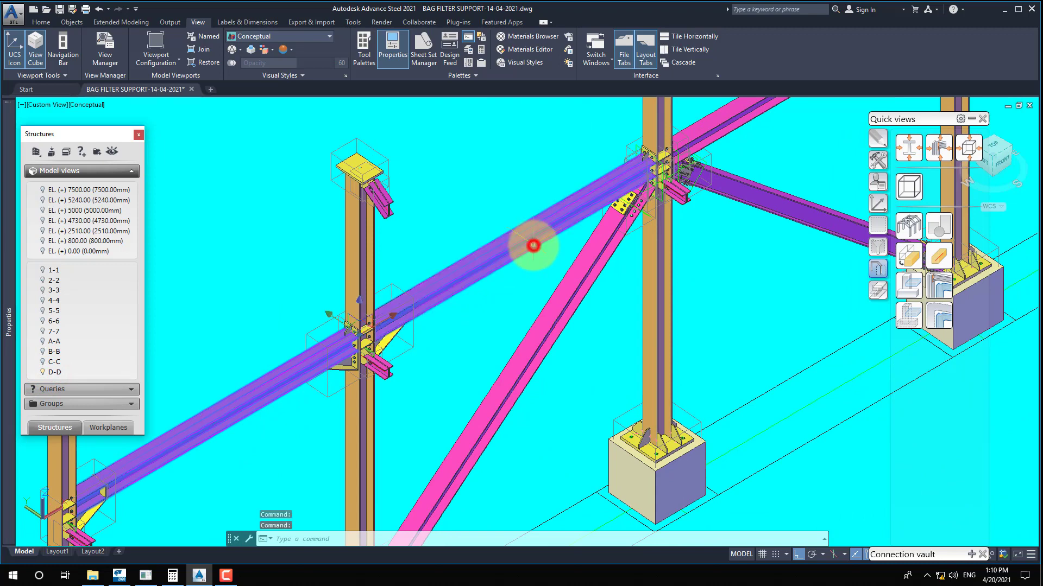
click(939, 315)
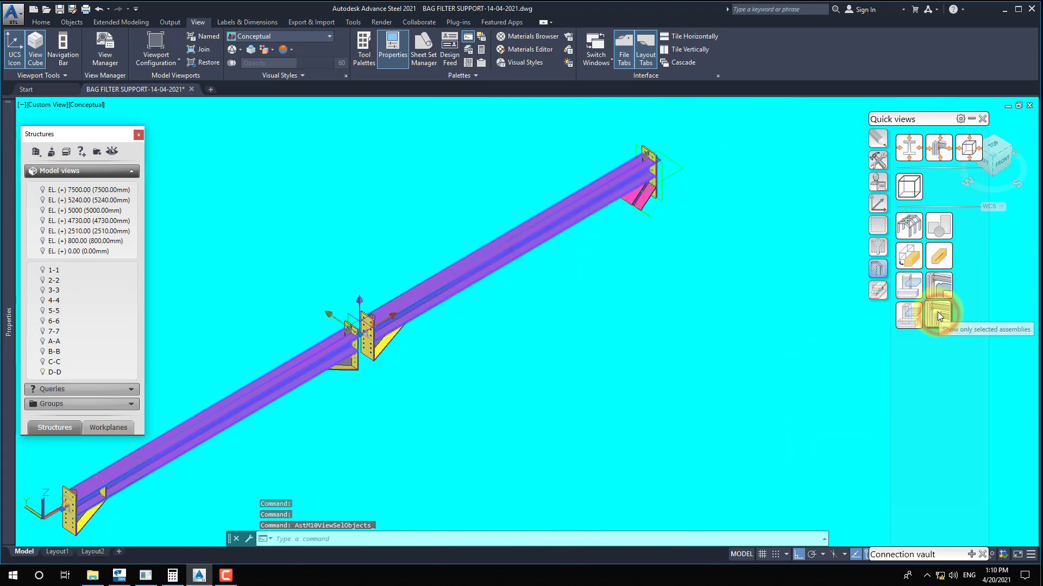
click(43, 373)
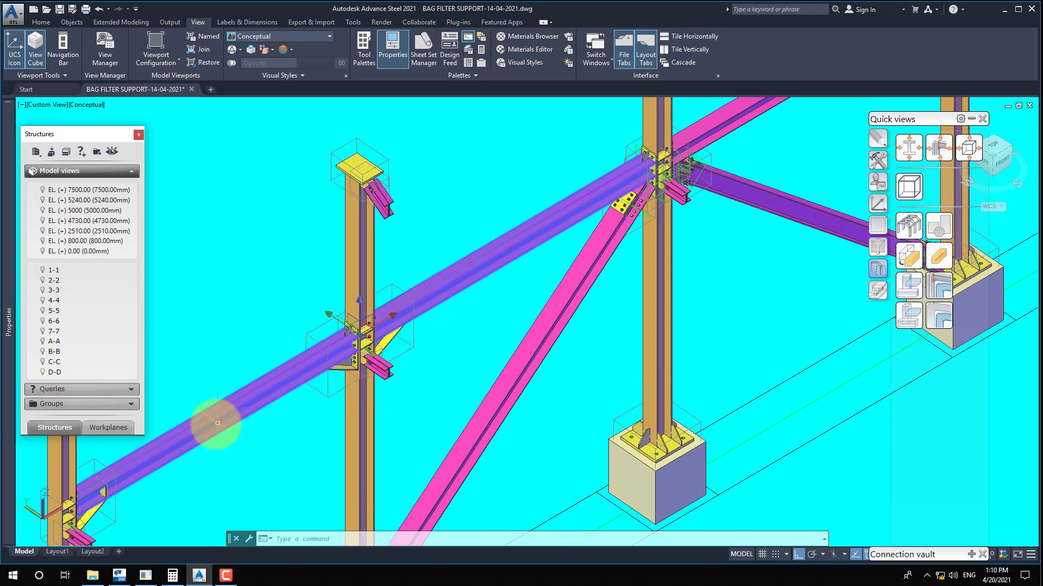
Isolate the next horizontal bracing beam and orbit it into an oblique 3D view
click(536, 231)
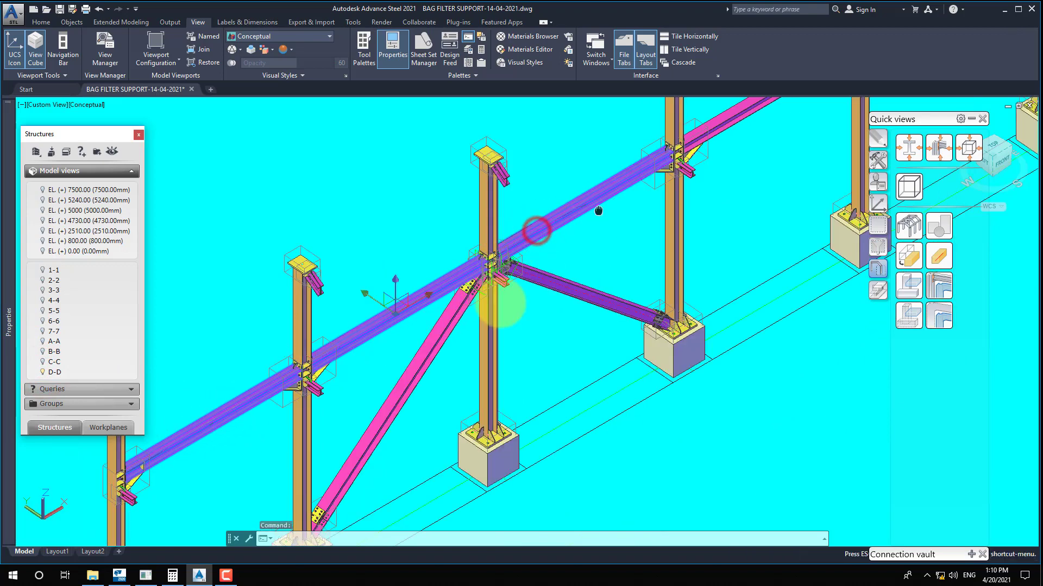
click(552, 265)
click(917, 321)
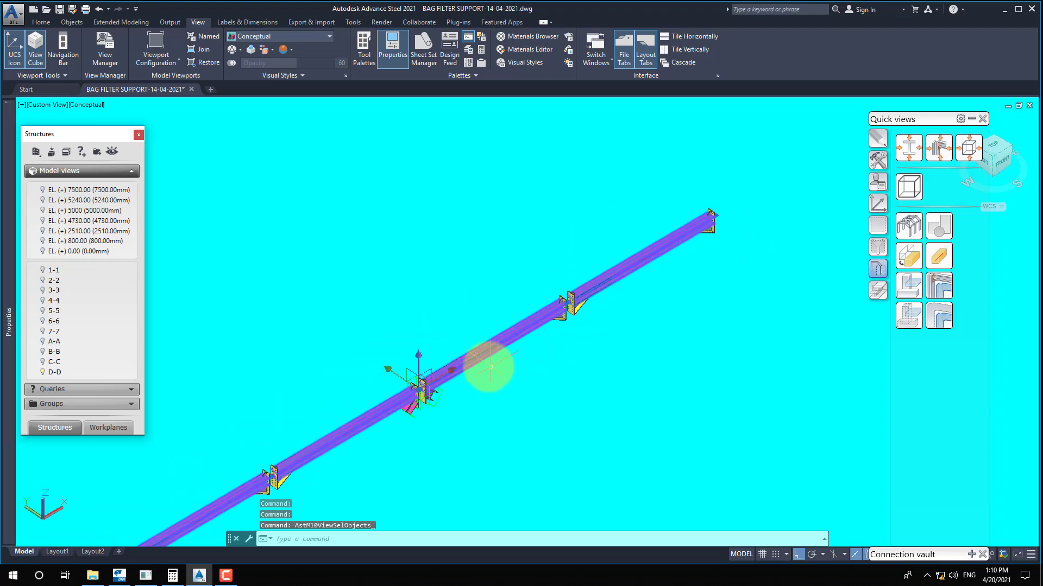
key(Escape)
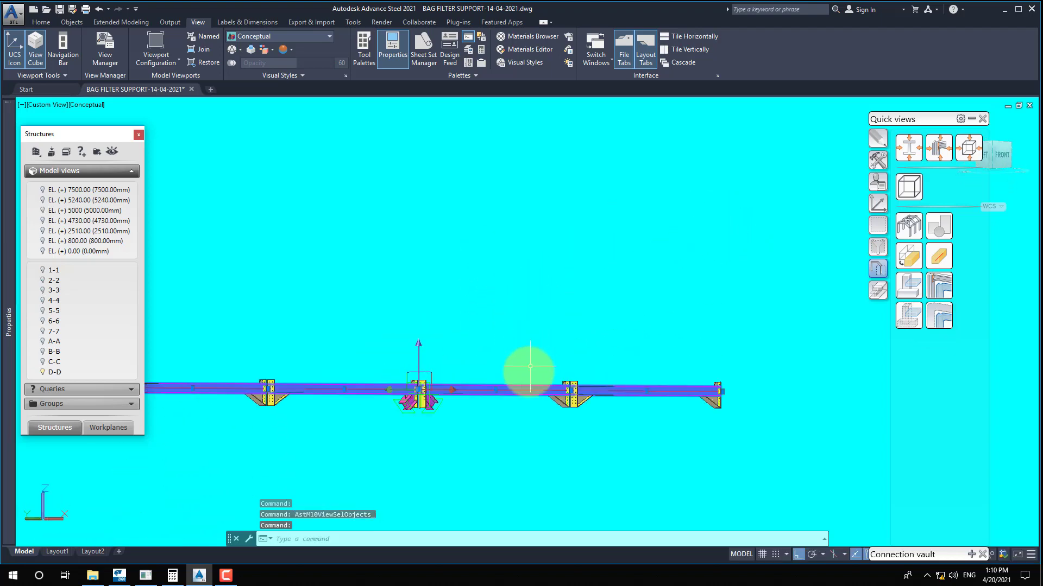
scroll(498, 413, up, 3)
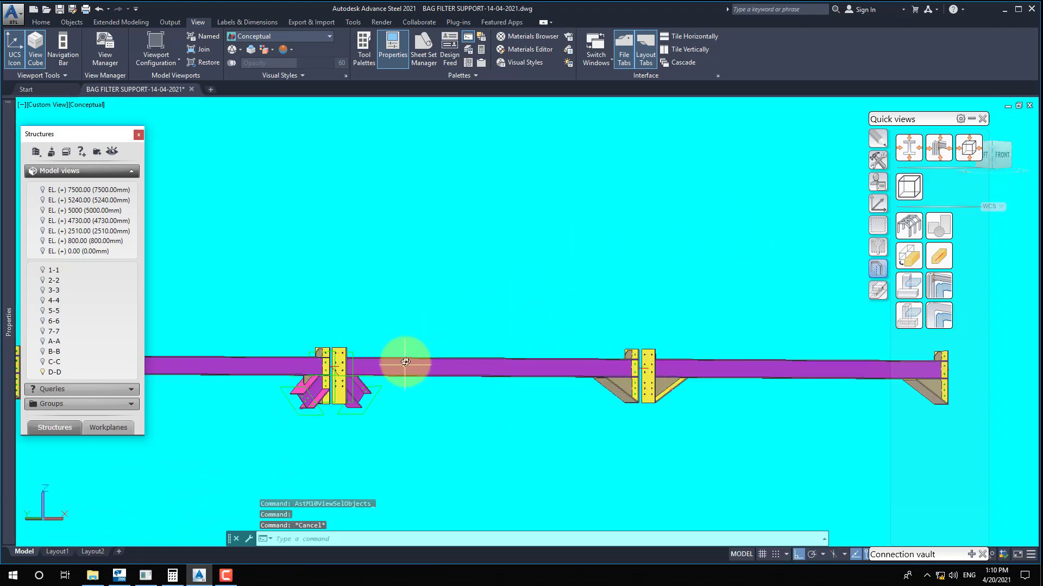
shift+middle_drag(402, 360, 402, 453)
scroll(402, 453, down, 1)
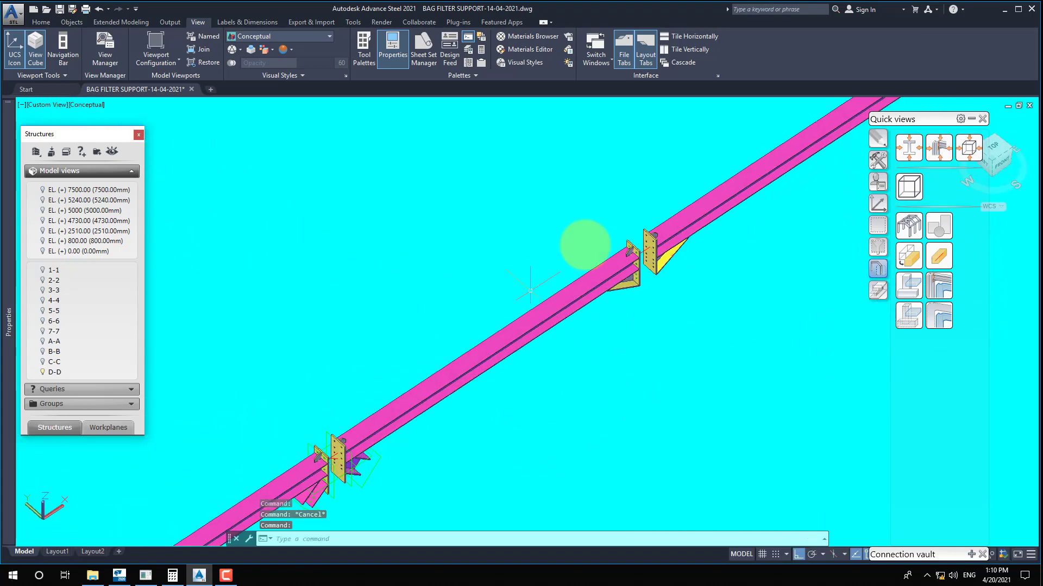
scroll(581, 244, down, 5)
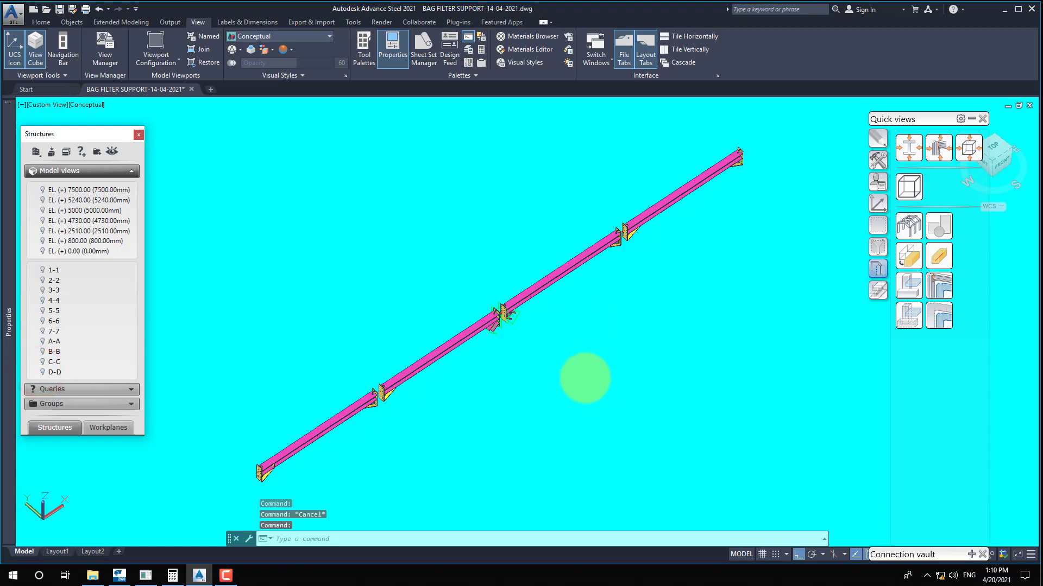
Restore the full bag filter support structure in SW Isometric view and zoom in
click(581, 377)
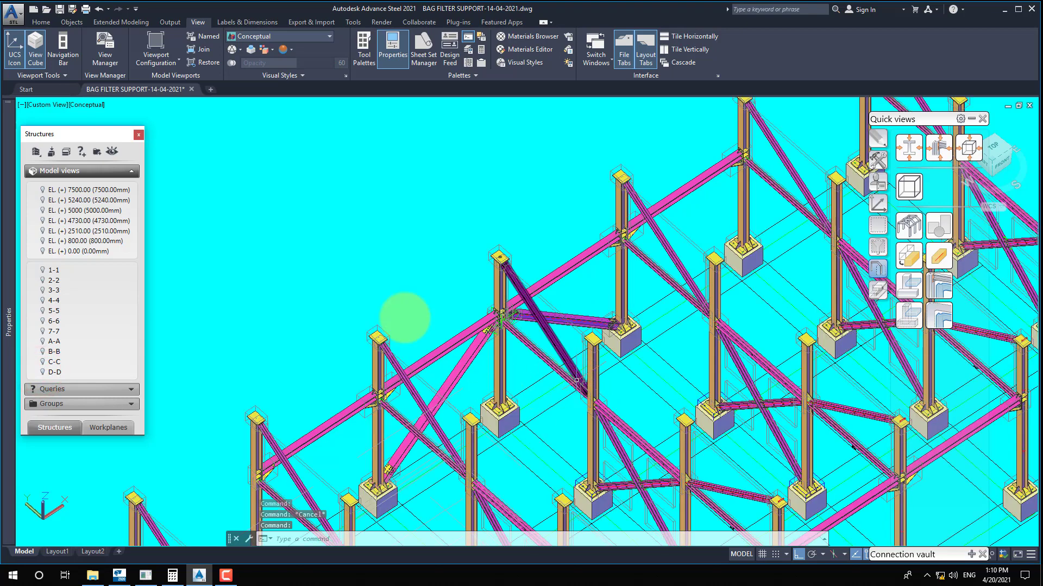
click(42, 111)
click(72, 202)
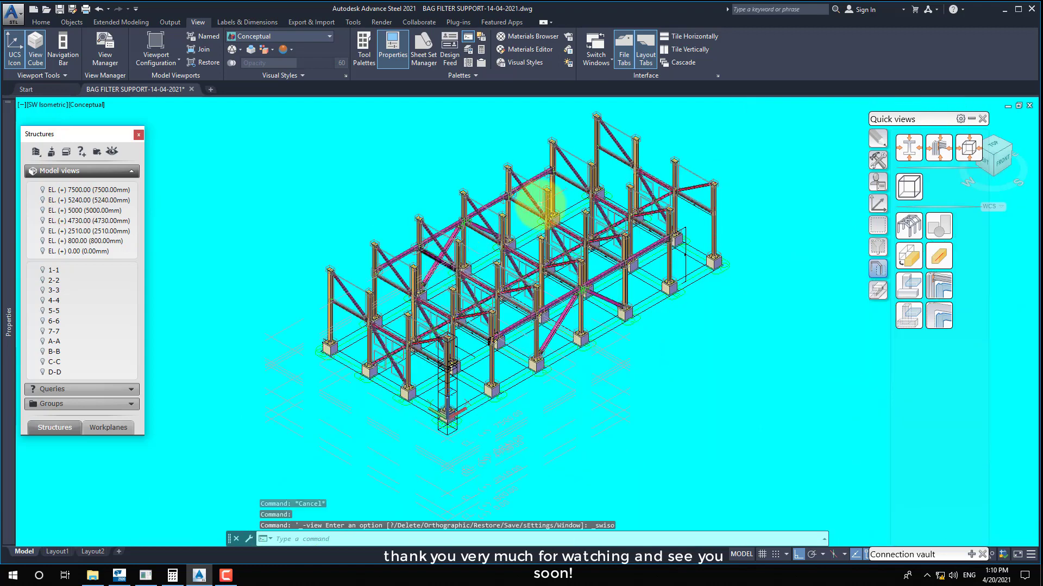
scroll(545, 207, up, 2)
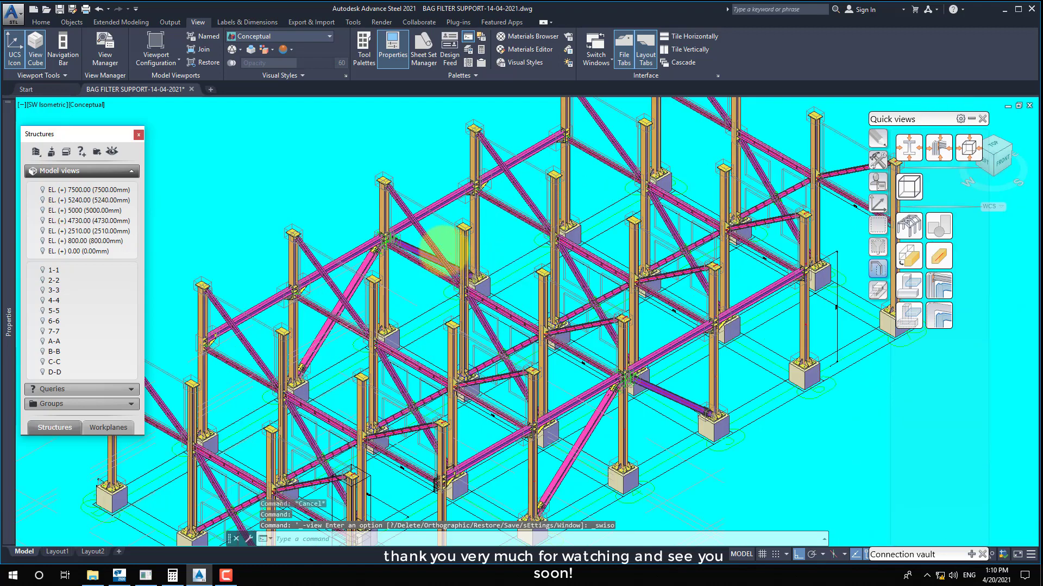